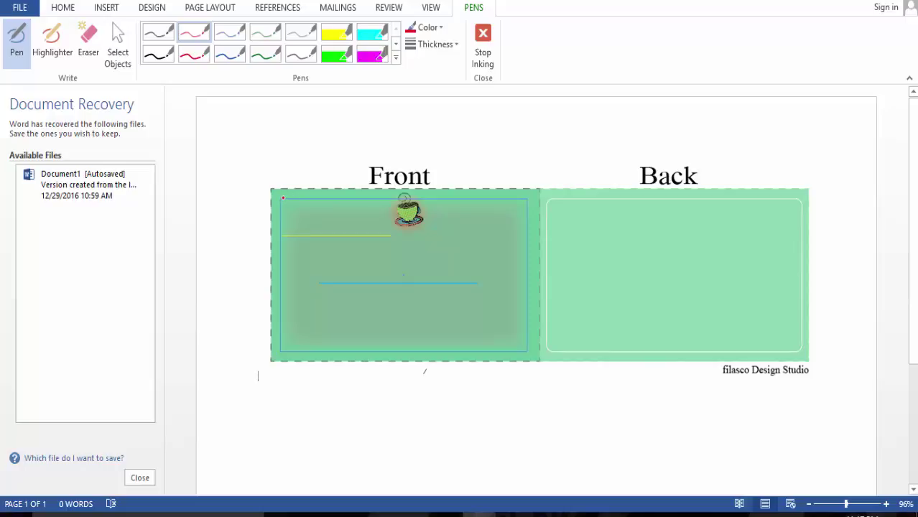
Handwrite Company Name and Services in red ink on the front card
left_click_drag(283, 198, 282, 207)
mouse_move(284, 198)
left_mouse_down()
mouse_move(313, 207)
mouse_move(346, 195)
mouse_move(387, 203)
left_mouse_up()
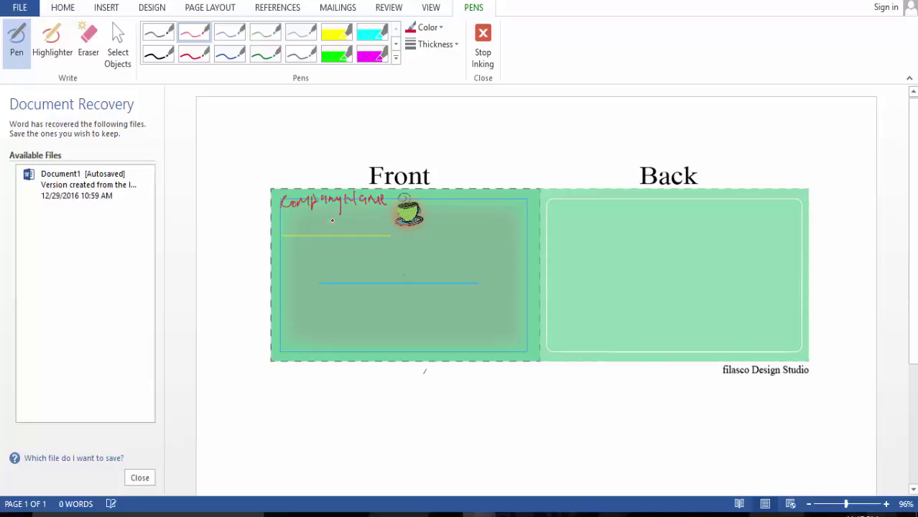
mouse_move(294, 246)
left_mouse_down()
mouse_move(344, 243)
mouse_move(345, 255)
left_mouse_up()
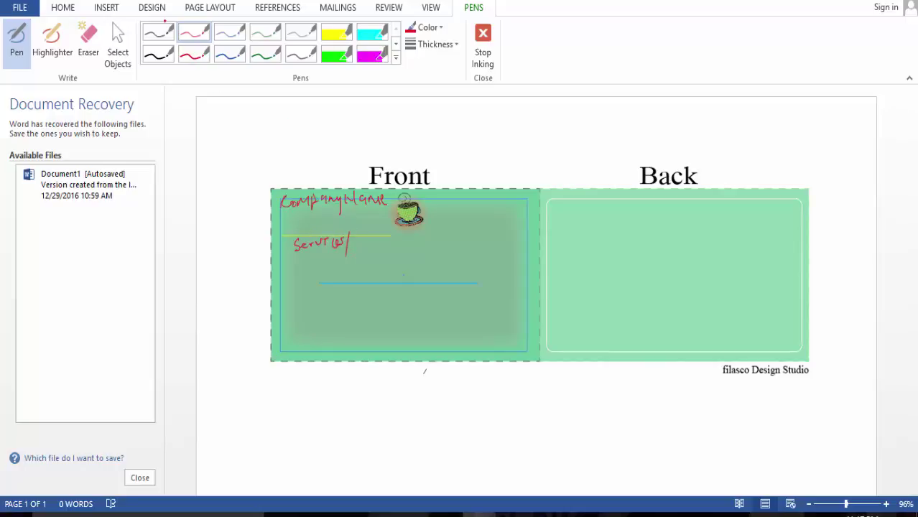
Switch to the black pen and ink Products, Render and the slogan
left_click(158, 32)
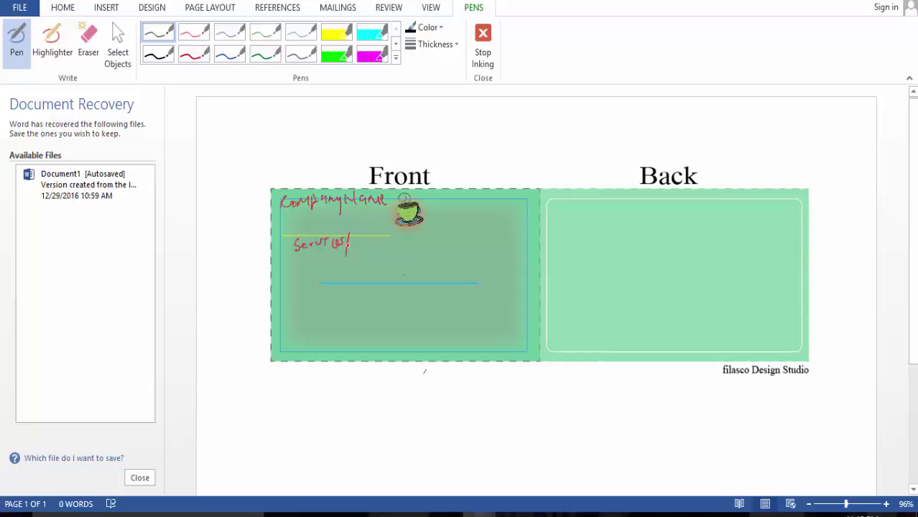
mouse_move(346, 239)
left_mouse_down()
mouse_move(347, 248)
mouse_move(353, 234)
mouse_move(359, 244)
mouse_move(373, 232)
mouse_move(381, 241)
mouse_move(389, 235)
mouse_move(400, 253)
mouse_move(428, 244)
left_mouse_up()
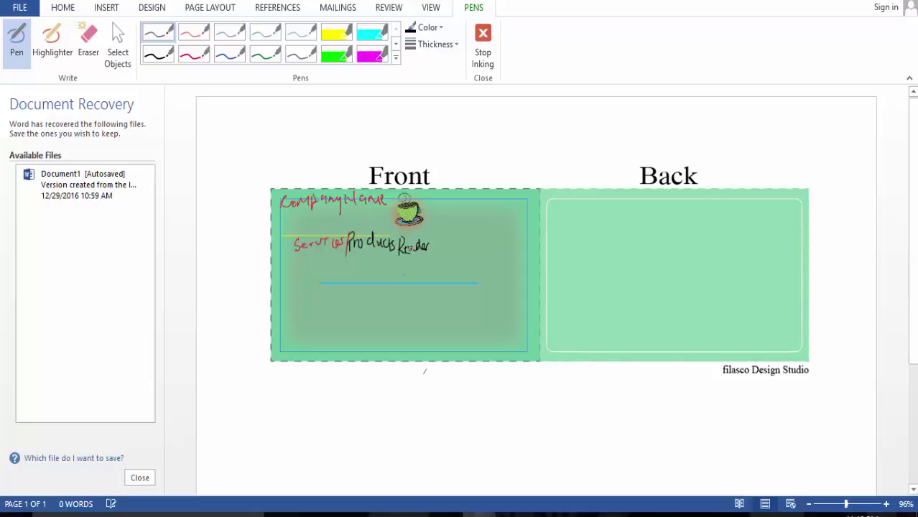
mouse_move(446, 213)
left_mouse_down()
mouse_move(447, 203)
mouse_move(452, 213)
mouse_move(475, 204)
mouse_move(453, 223)
mouse_move(473, 223)
left_mouse_up()
left_click_drag(379, 256, 442, 256)
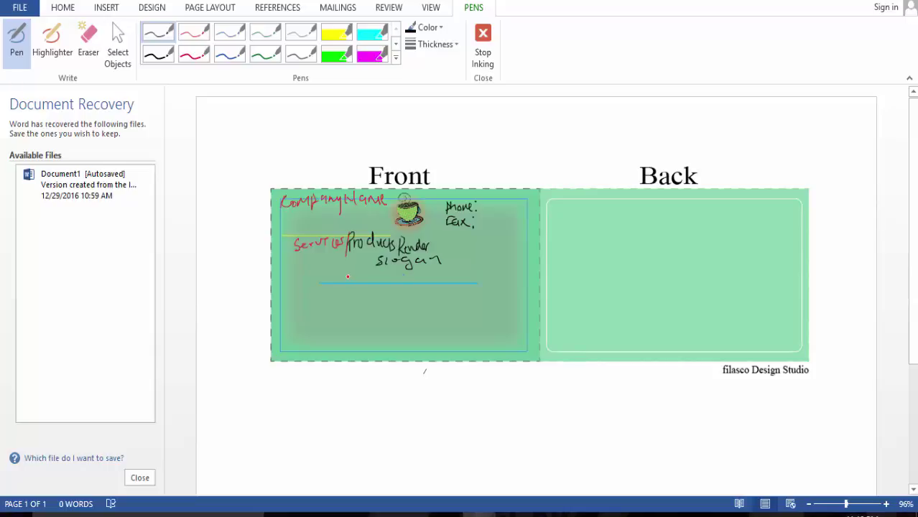
Handwrite Name/owner, website and Address labels on the front card
mouse_move(347, 283)
left_mouse_down()
mouse_move(357, 273)
mouse_move(404, 281)
left_mouse_up()
left_click_drag(352, 274, 344, 288)
left_click_drag(409, 272, 468, 274)
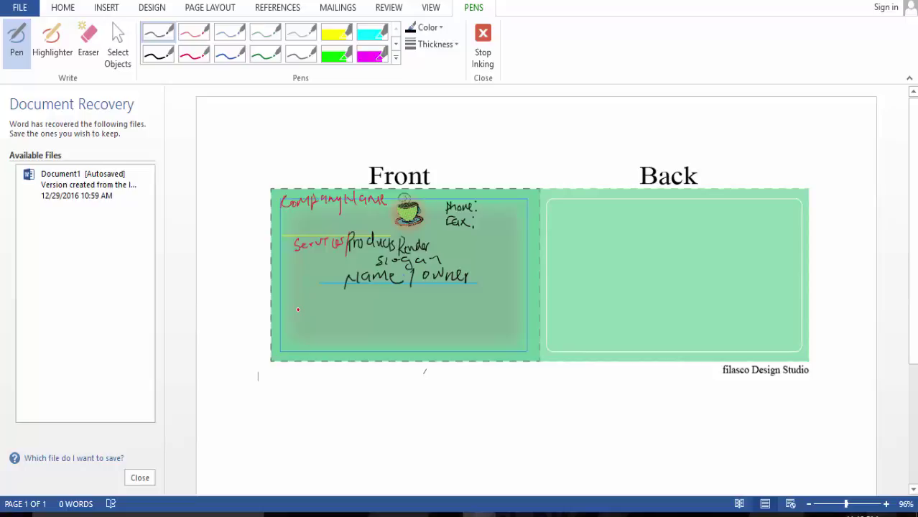
mouse_move(298, 310)
left_mouse_down()
mouse_move(338, 314)
mouse_move(355, 301)
mouse_move(363, 314)
mouse_move(374, 310)
left_mouse_up()
mouse_move(303, 327)
left_mouse_down()
mouse_move(311, 336)
mouse_move(326, 324)
mouse_move(337, 335)
mouse_move(379, 326)
left_mouse_up()
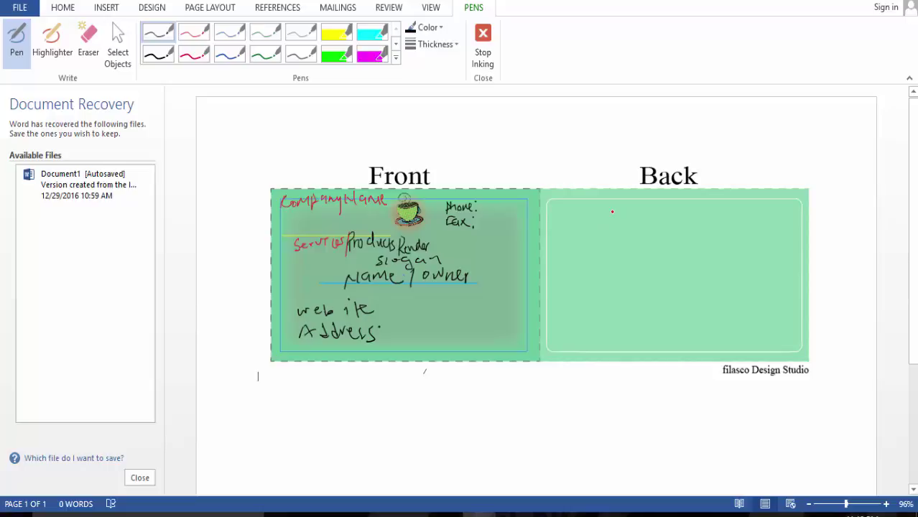
Handwrite Company's Name, Hours of Operation and Telephone on the back card
mouse_move(611, 211)
left_mouse_down()
mouse_move(613, 221)
mouse_move(671, 213)
mouse_move(675, 230)
mouse_move(682, 216)
mouse_move(716, 206)
mouse_move(744, 217)
left_mouse_up()
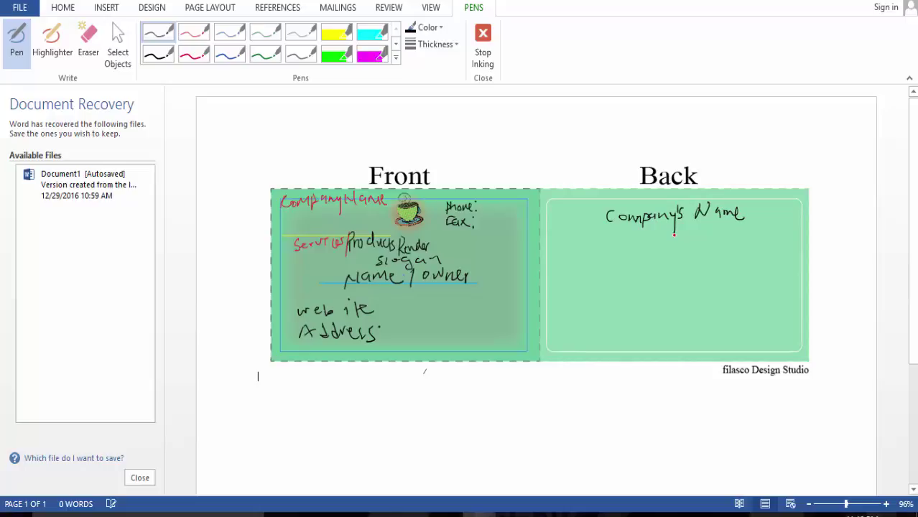
mouse_move(656, 236)
left_mouse_down()
mouse_move(639, 241)
mouse_move(708, 222)
mouse_move(643, 250)
left_mouse_up()
mouse_move(656, 235)
left_mouse_down()
mouse_move(653, 250)
mouse_move(675, 237)
mouse_move(691, 247)
left_mouse_up()
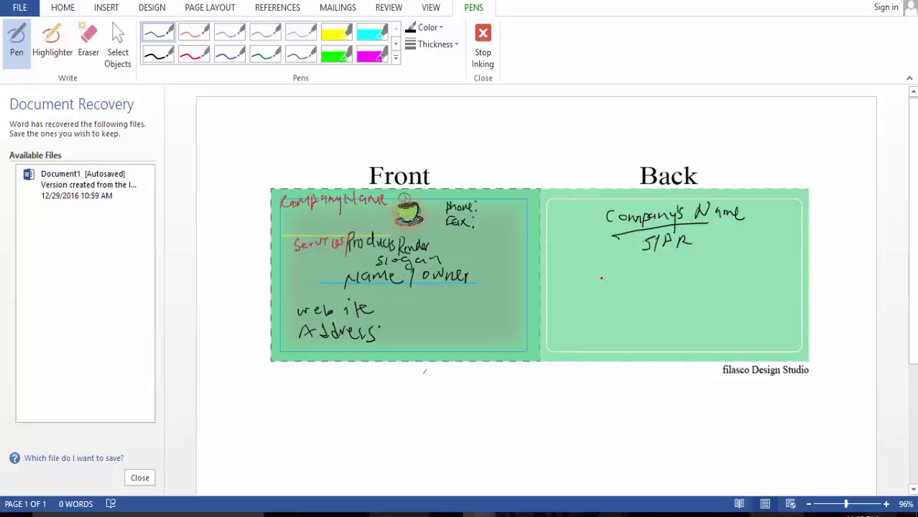
mouse_move(603, 270)
left_mouse_down()
mouse_move(597, 283)
mouse_move(679, 267)
mouse_move(678, 287)
mouse_move(709, 267)
mouse_move(770, 268)
left_mouse_up()
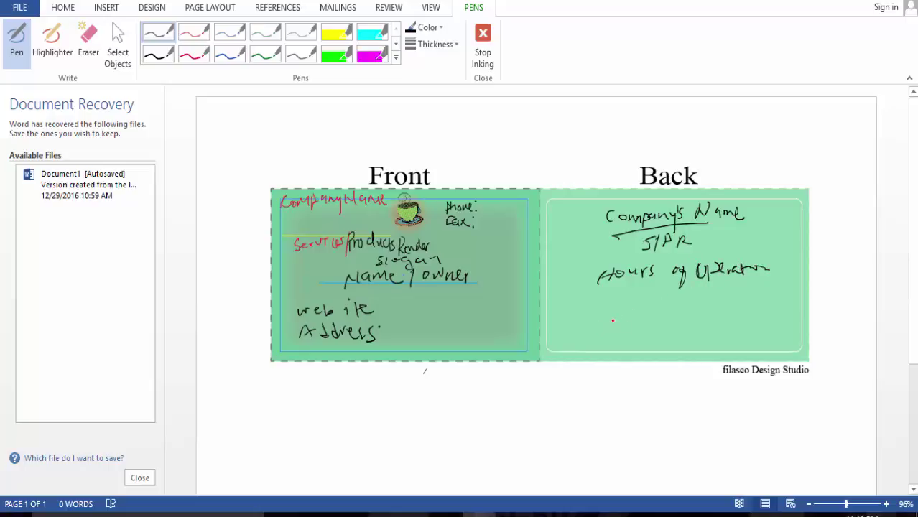
mouse_move(615, 305)
left_mouse_down()
mouse_move(617, 316)
mouse_move(725, 299)
left_mouse_up()
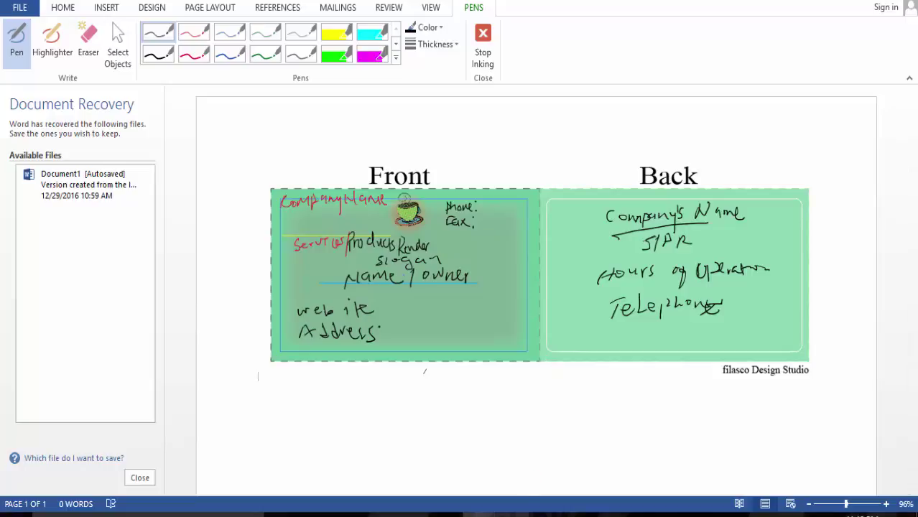
Switch to Access and save the new table as 'business card tbl' in Design view
mouse_move(513, 513)
left_click(508, 463)
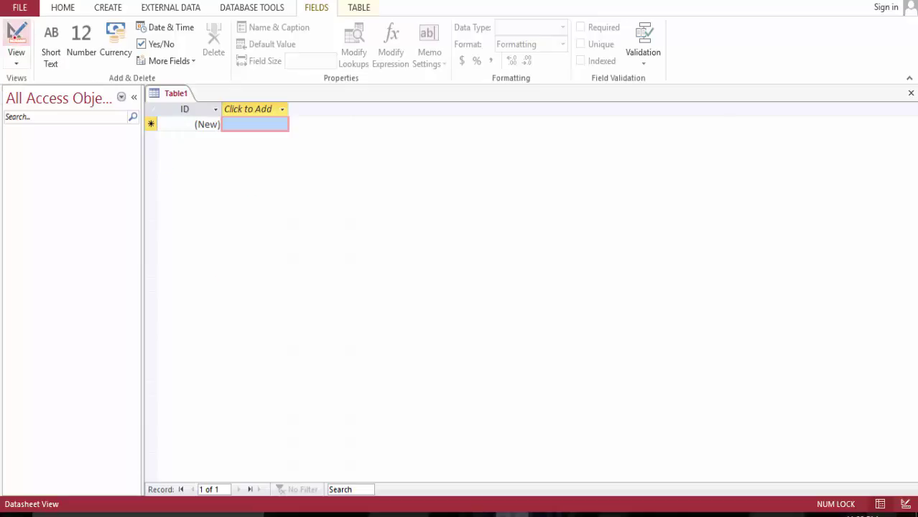
left_click(16, 32)
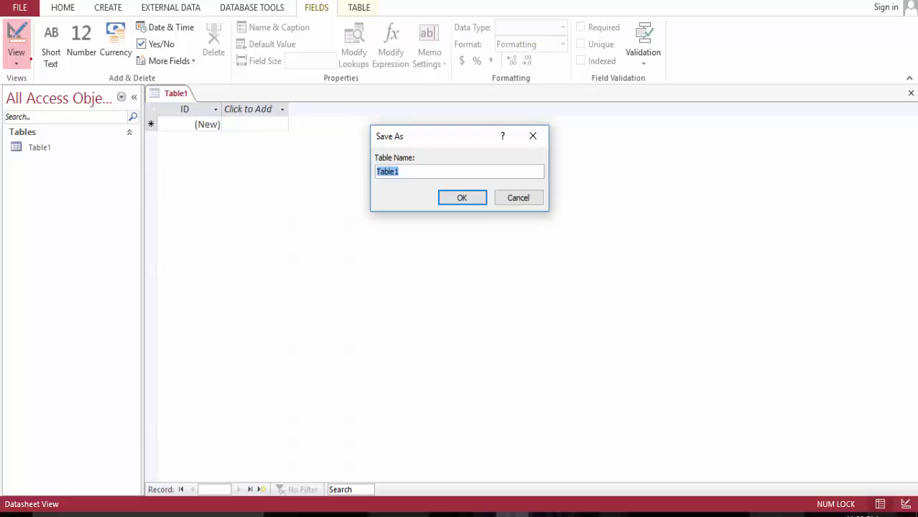
type("business card tbl")
key("Return")
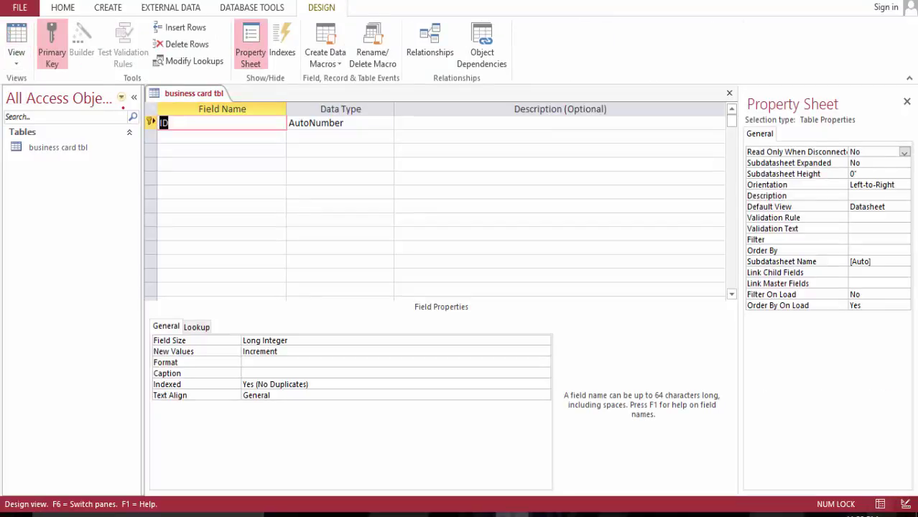
Add the Company's Name and Services/Products Render text fields
left_click(171, 137)
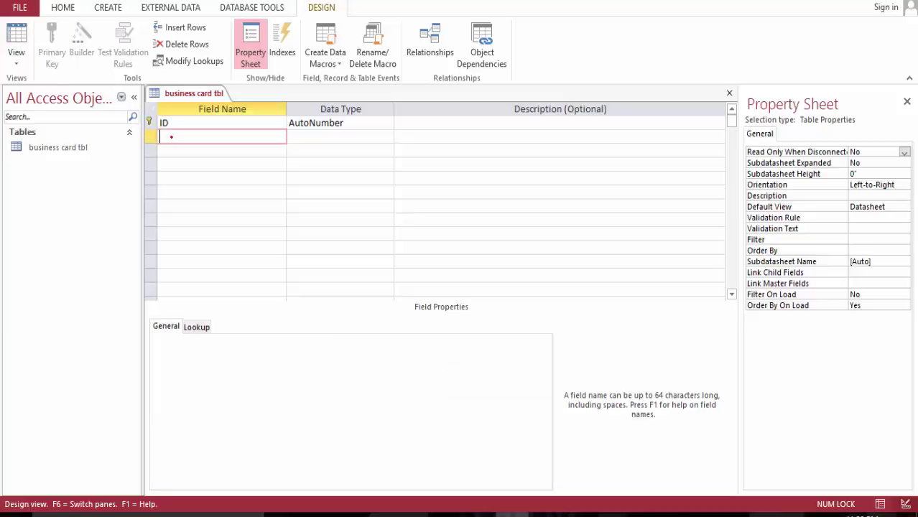
type("Company's Name")
key("Return")
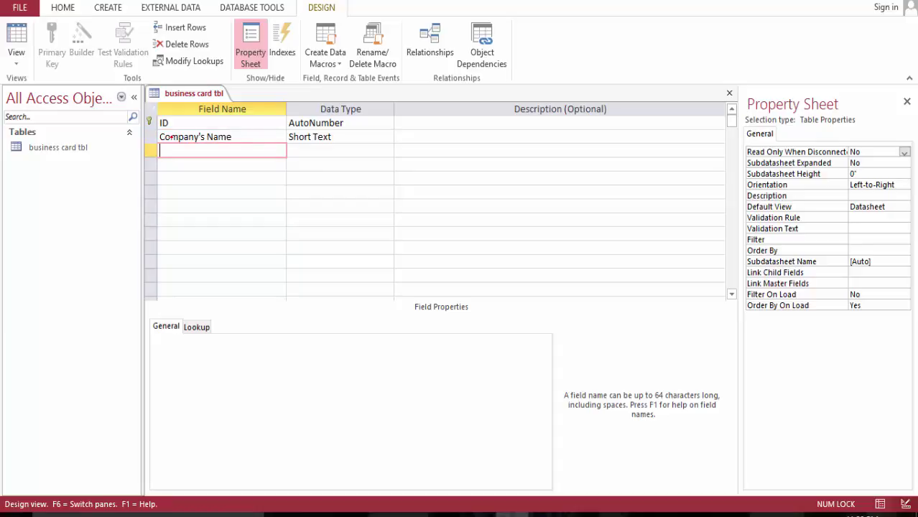
type("Services,")
key("BackSpace")
type("/Products")
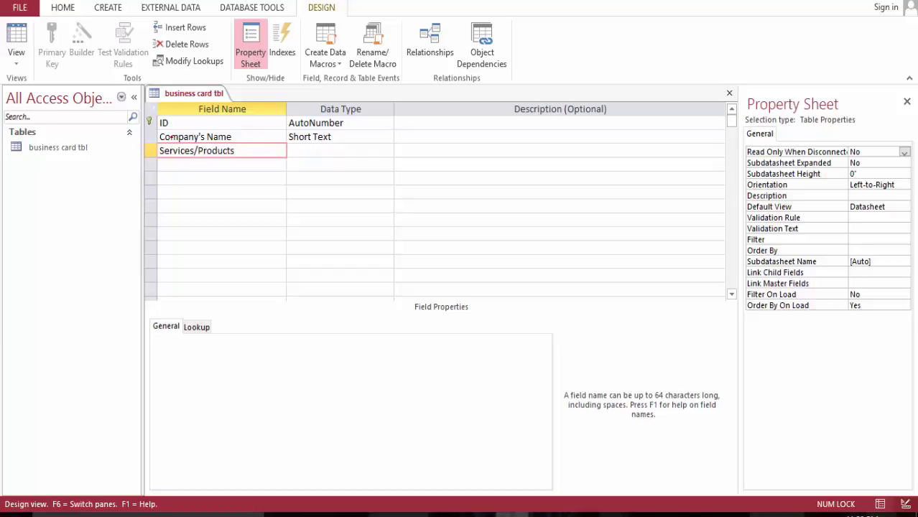
type(" Render")
left_click(172, 164)
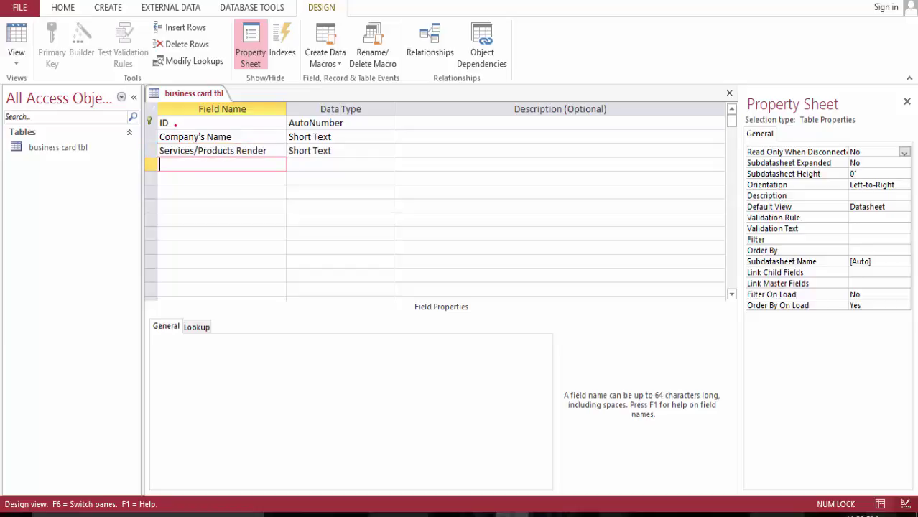
Add Slogan and Full Name fields and begin the Title field
type("Slogan")
left_click(173, 178)
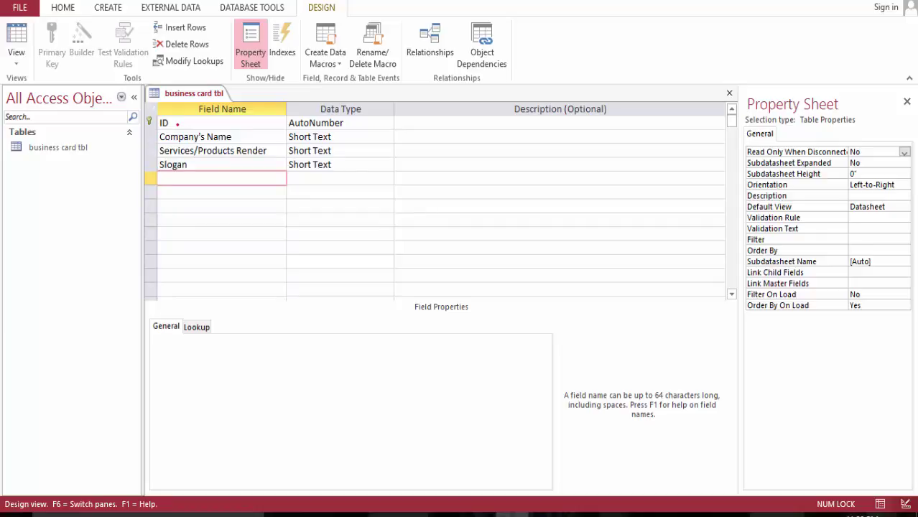
type("First ")
type("Name")
key("BackSpace")
key("BackSpace")
key("BackSpace")
key("BackSpace")
key("BackSpace")
key("BackSpace")
key("BackSpace")
key("BackSpace")
key("BackSpace")
type("ull")
key("BackSpace")
key("BackSpace")
key("BackSpace")
type("ull Name")
key("Down")
type("Tie")
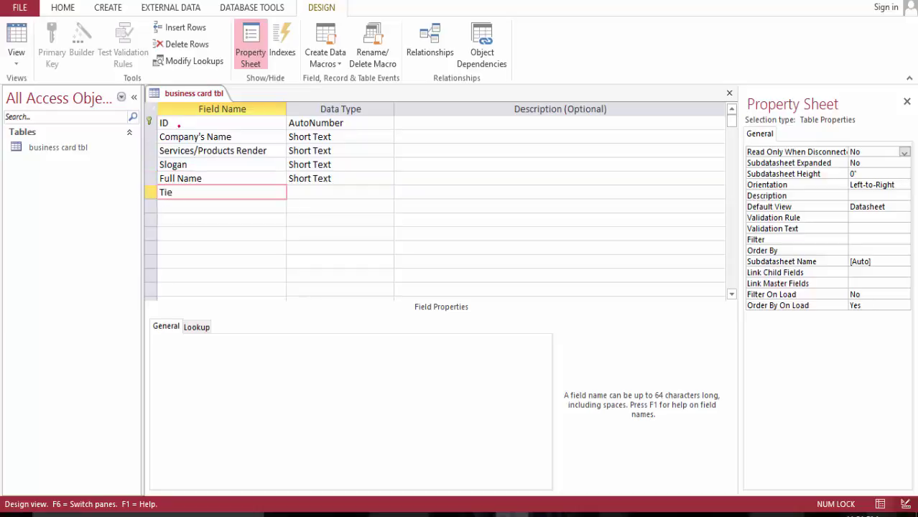
key("BackSpace")
Add the Title/Position, Address and City,State,Zip fields
type("tle/Position")
key("Down")
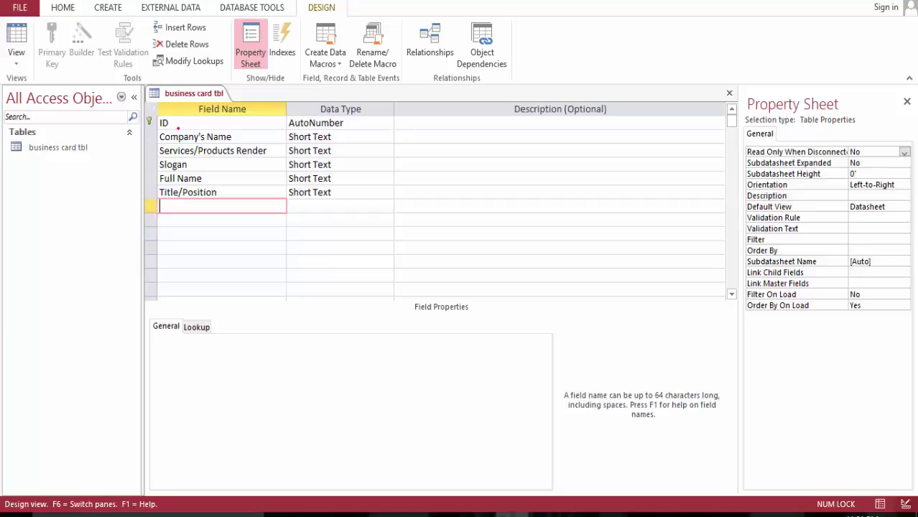
type("Address")
key("Down")
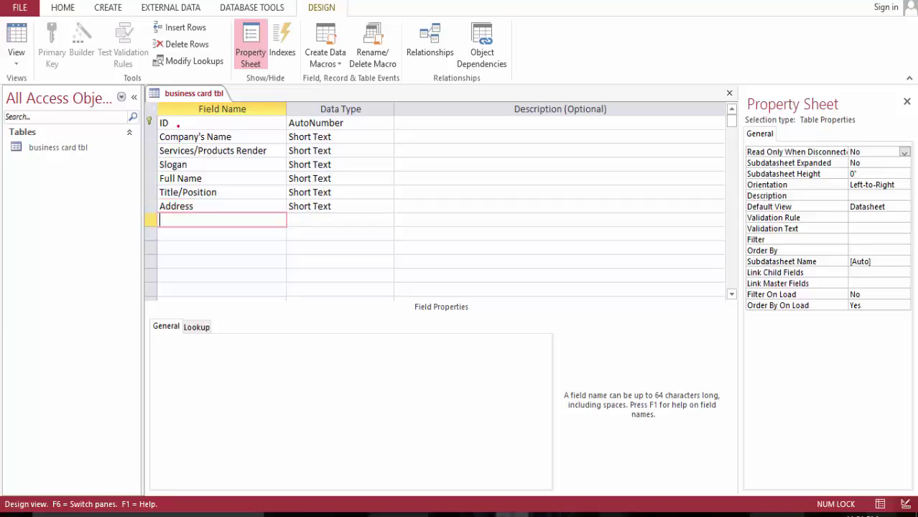
type("City,State,Zip")
left_click(215, 234)
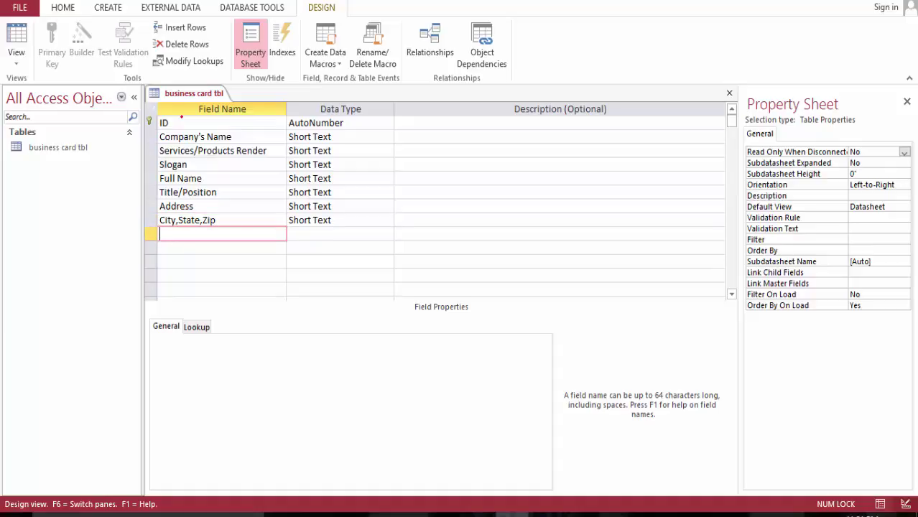
Add Telephone and Fax fields and type Website url below
type("Telephone")
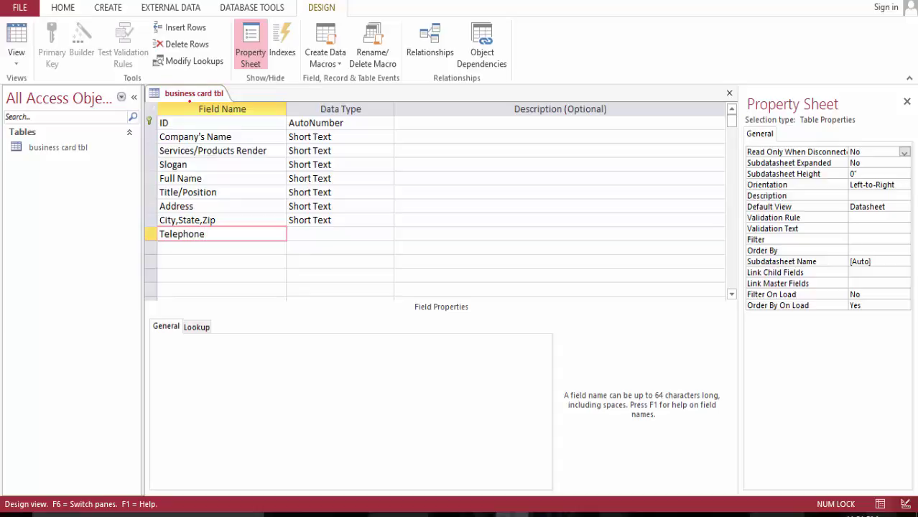
left_click(215, 248)
type("Fax")
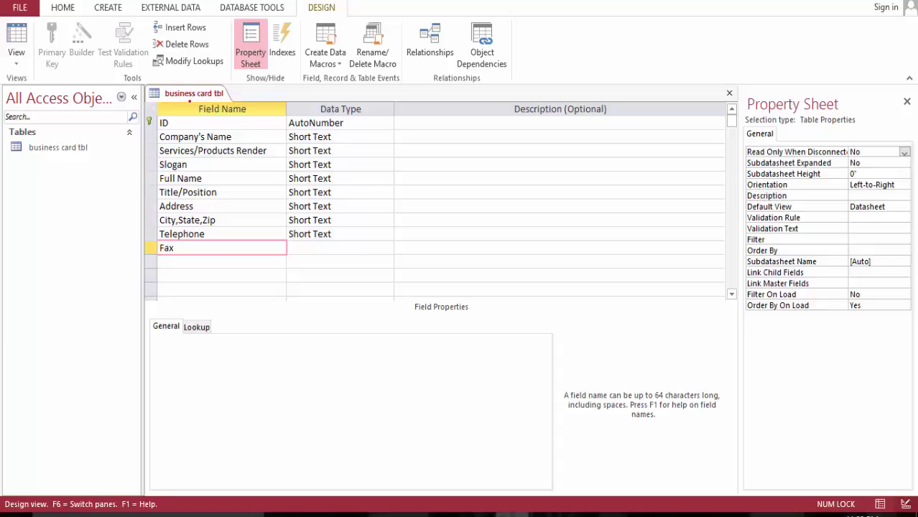
left_click(215, 262)
type("Website")
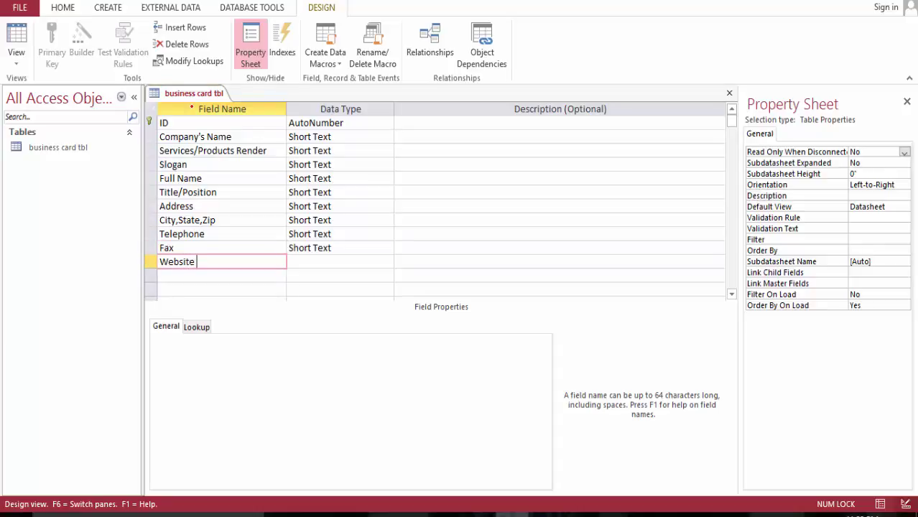
type(" url")
Make Website url a Hyperlink field, keep Telephone as Short Text, and save the design
left_click(394, 262)
left_click(387, 262)
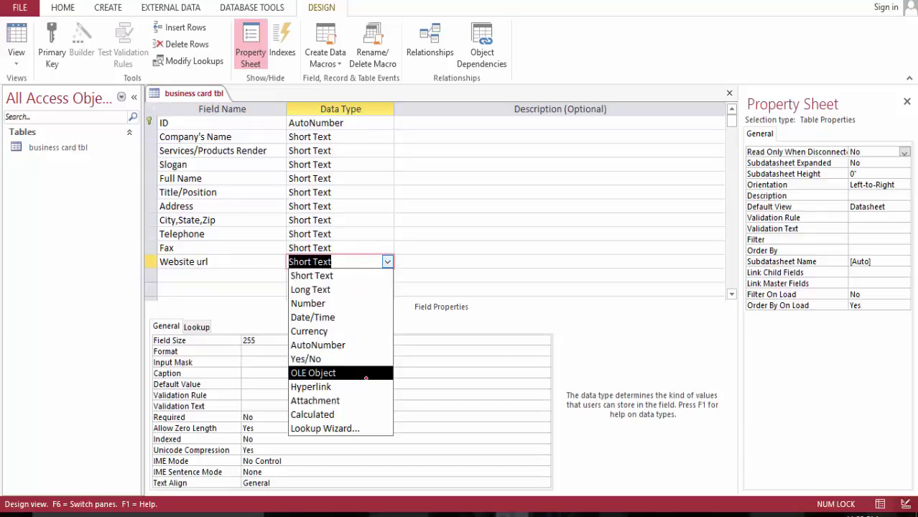
left_click(365, 386)
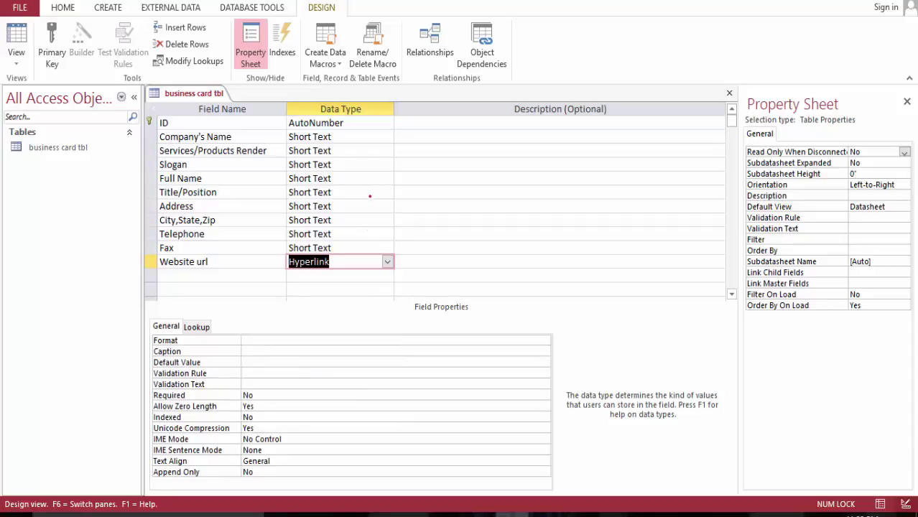
left_click(382, 233)
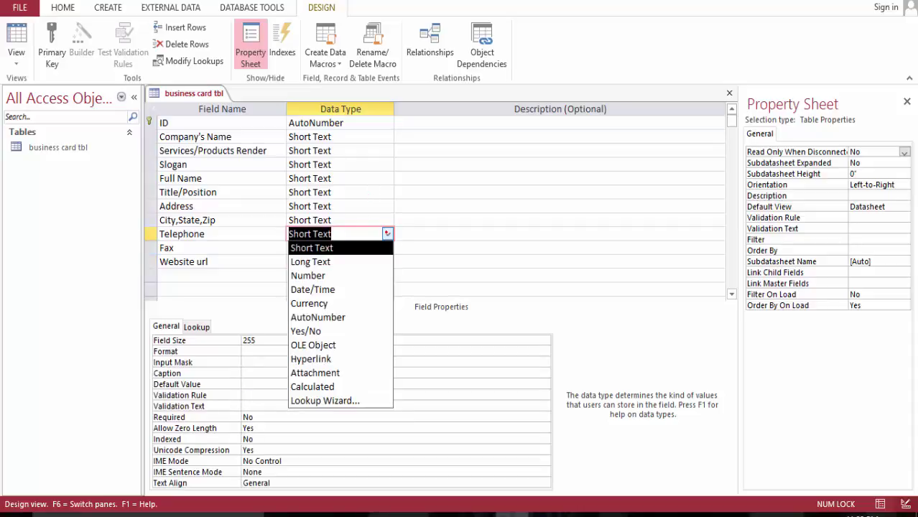
left_click(386, 246)
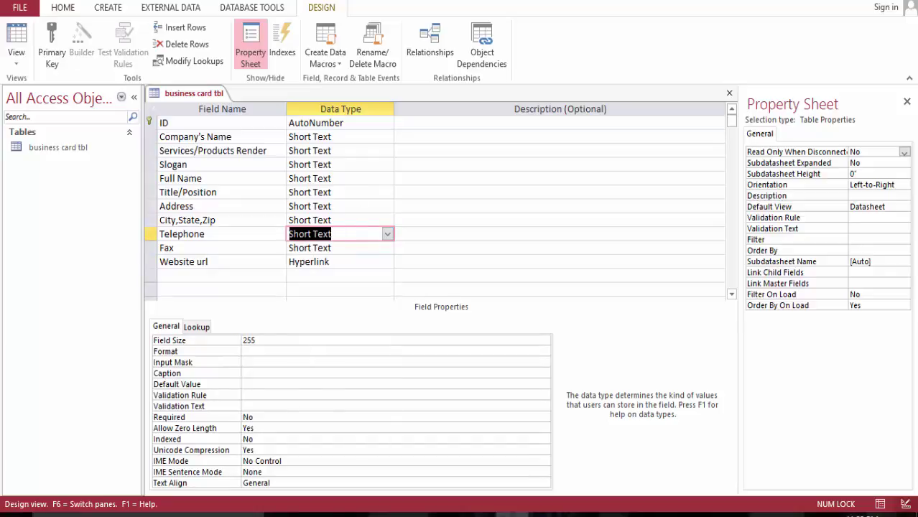
right_click(205, 93)
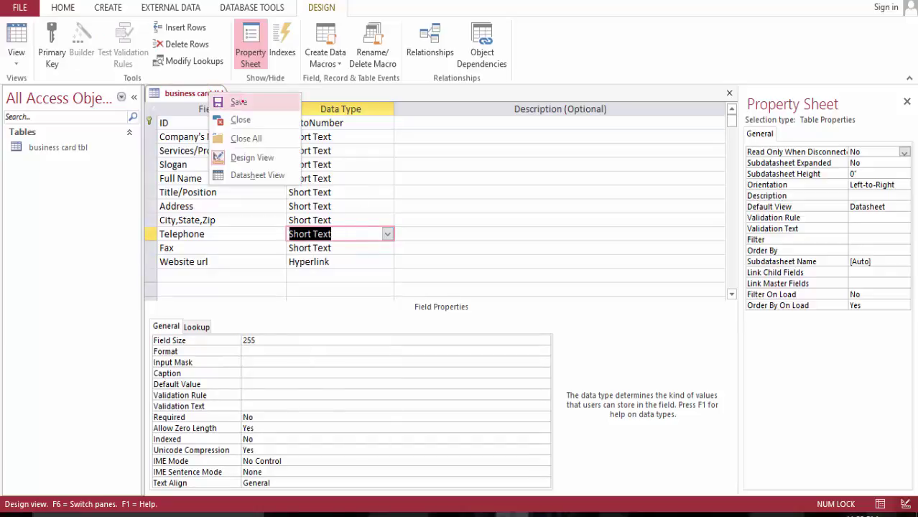
left_click(237, 102)
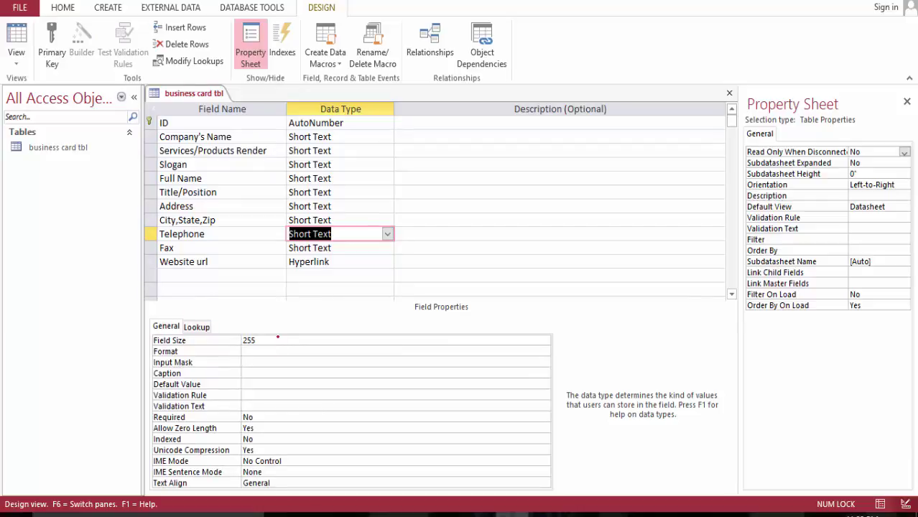
Apply the Phone Number input mask to the Telephone field
left_click(272, 361)
right_click(199, 363)
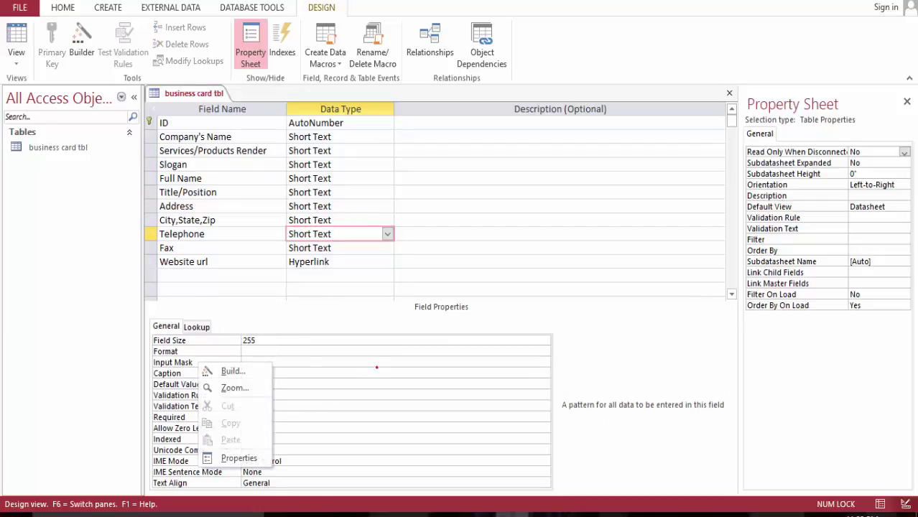
left_click(543, 362)
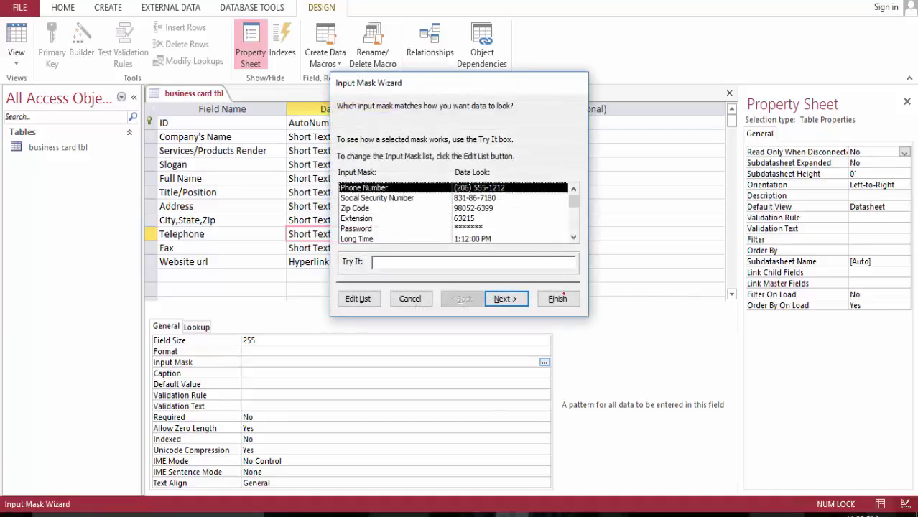
left_click(557, 298)
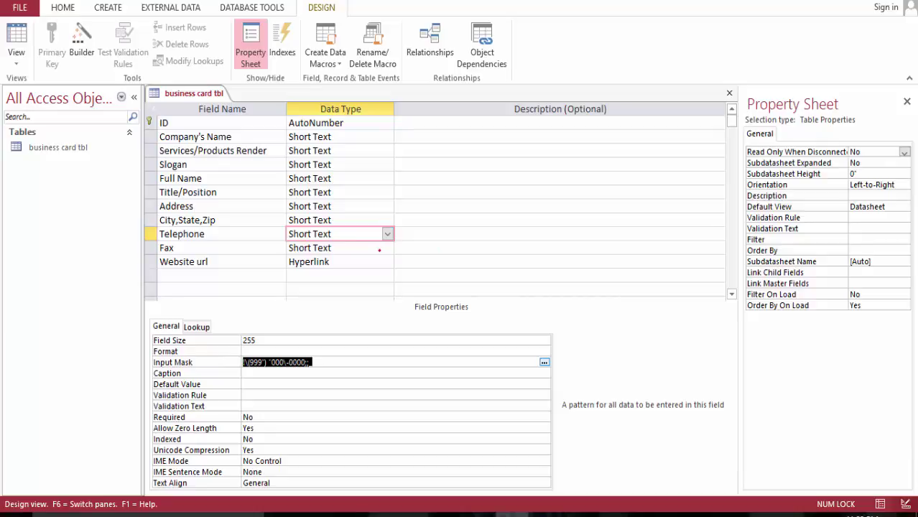
Apply the Phone Number input mask to the Fax field, saving the table when prompted
left_click(386, 249)
left_click(386, 248)
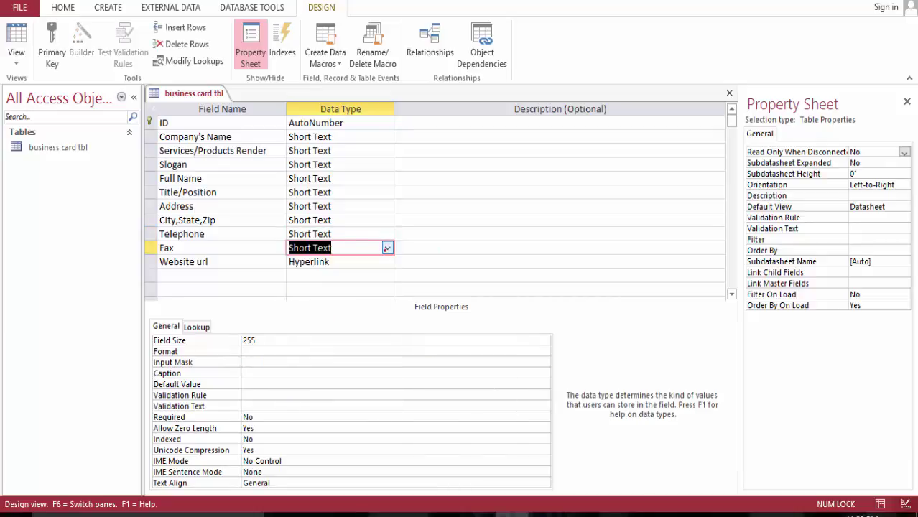
left_click(318, 351)
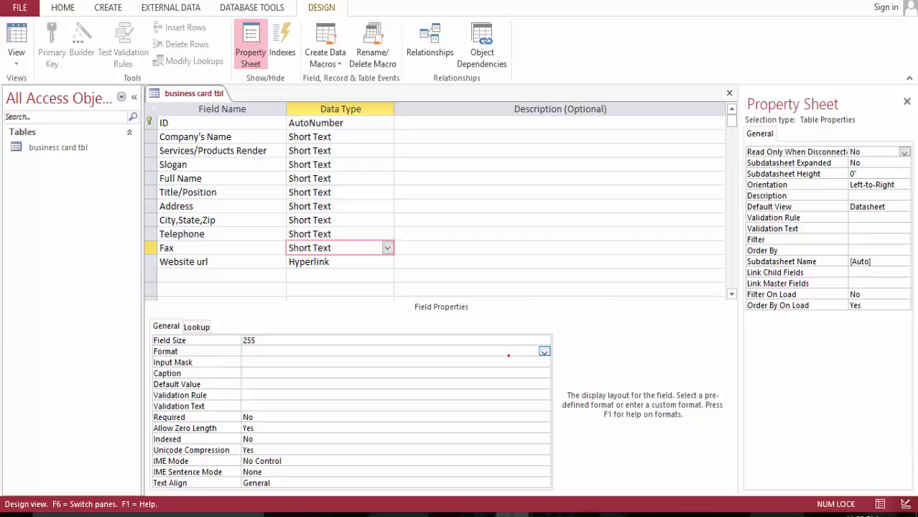
left_click(508, 361)
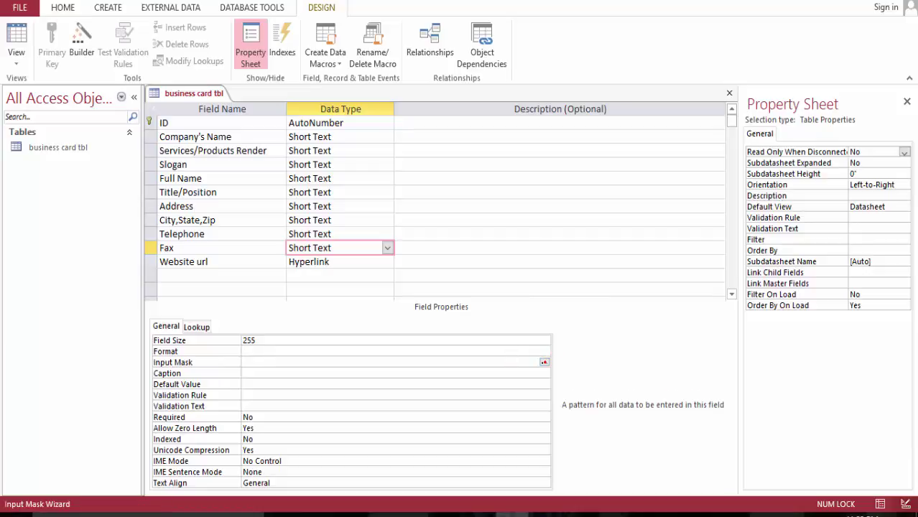
key("ctrl+F2")
left_click(457, 290)
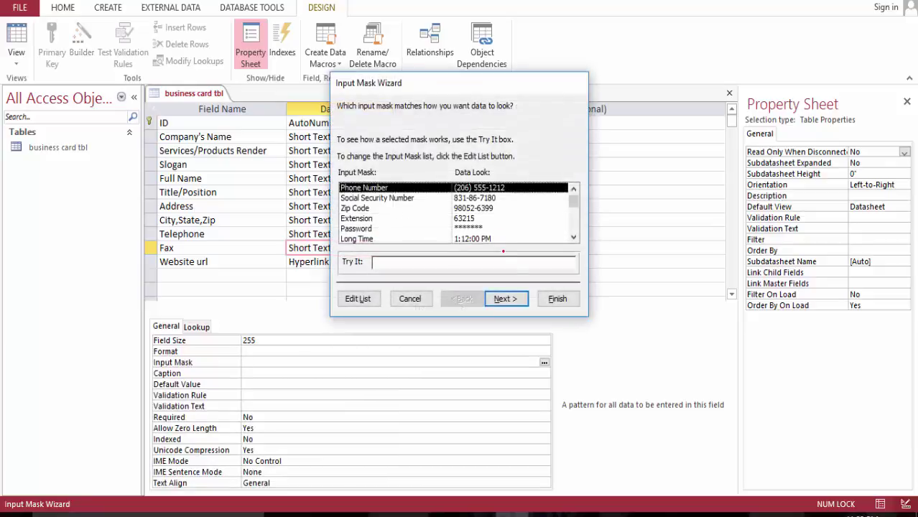
left_click(546, 299)
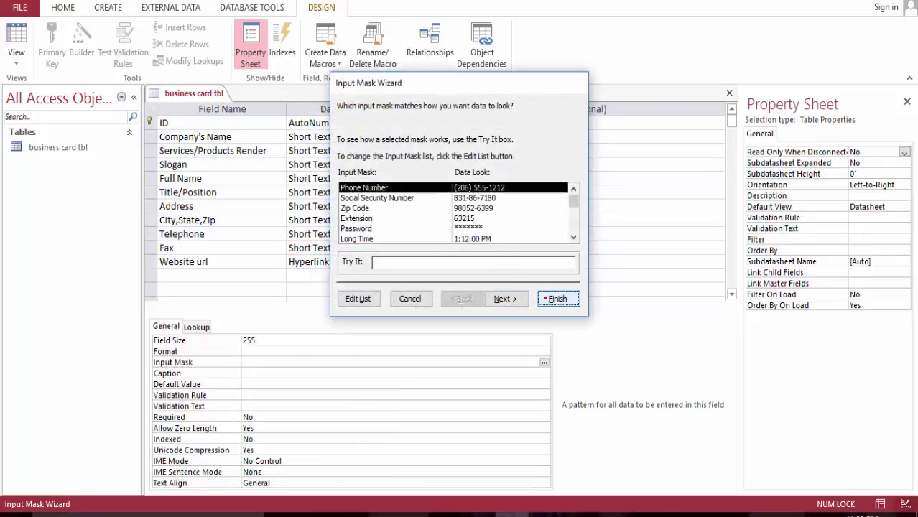
left_click(545, 299)
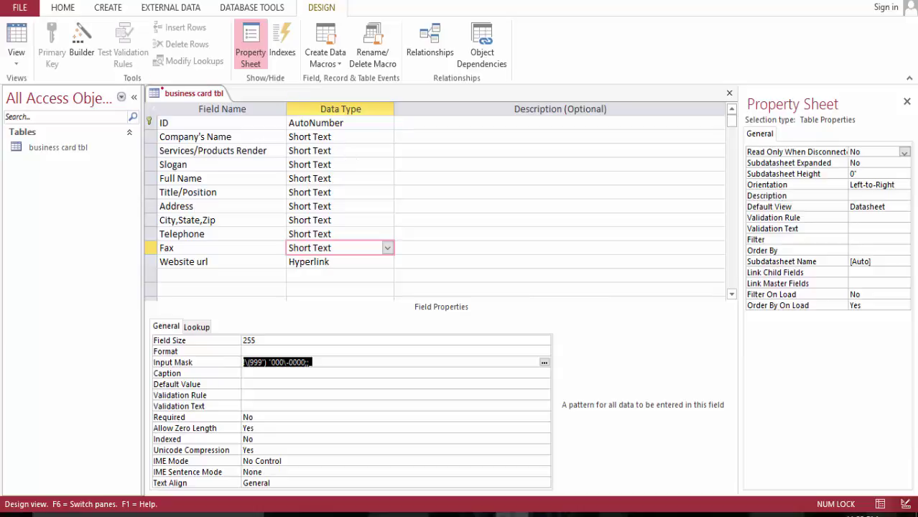
Close the business card tbl design, saving its changes
right_click(184, 93)
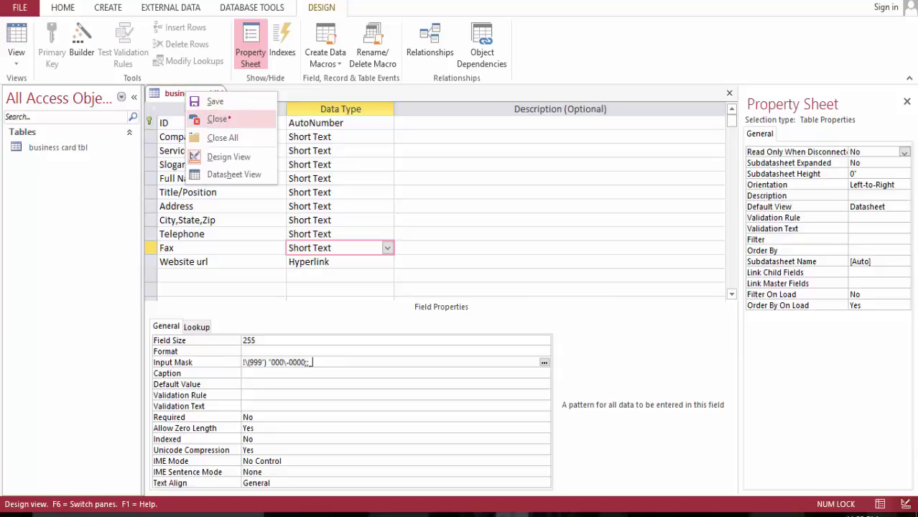
left_click(217, 118)
left_click(408, 293)
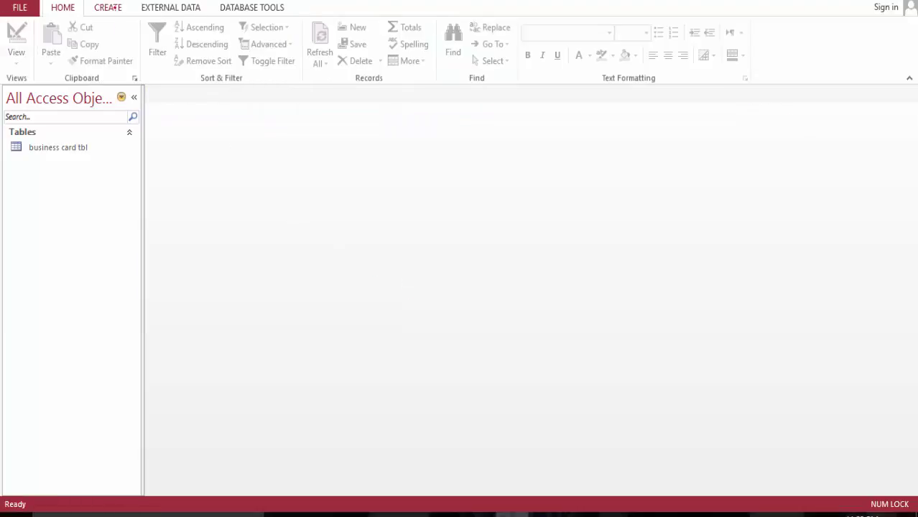
left_click(109, 7)
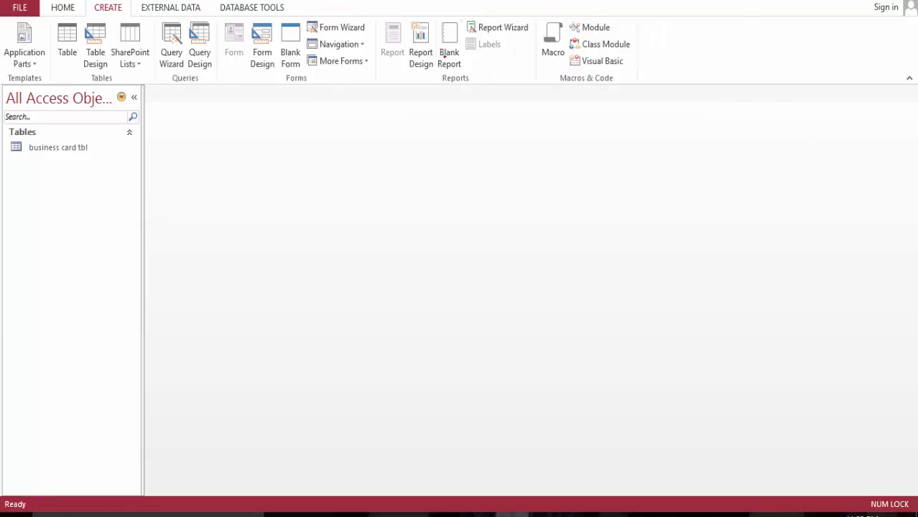
Create a blank report in Design view and widen it to about 8.96 inches
left_click(420, 39)
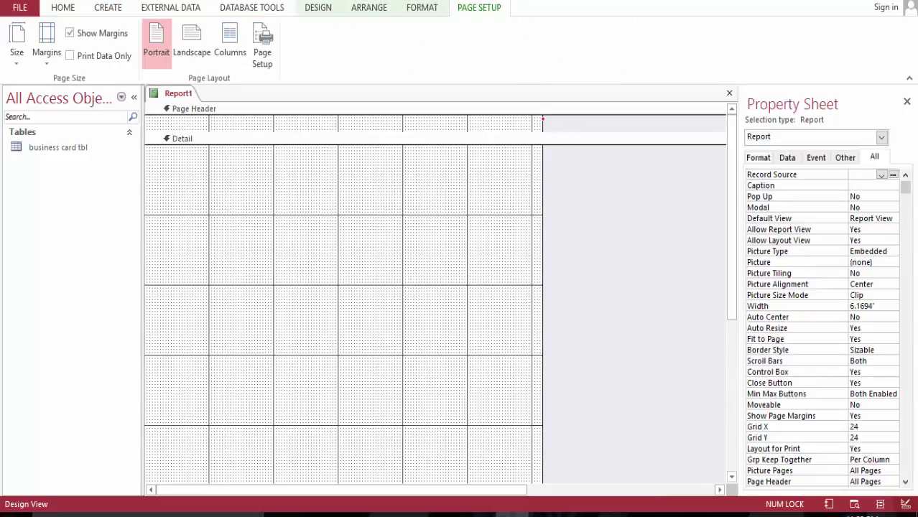
left_click_drag(543, 119, 723, 119)
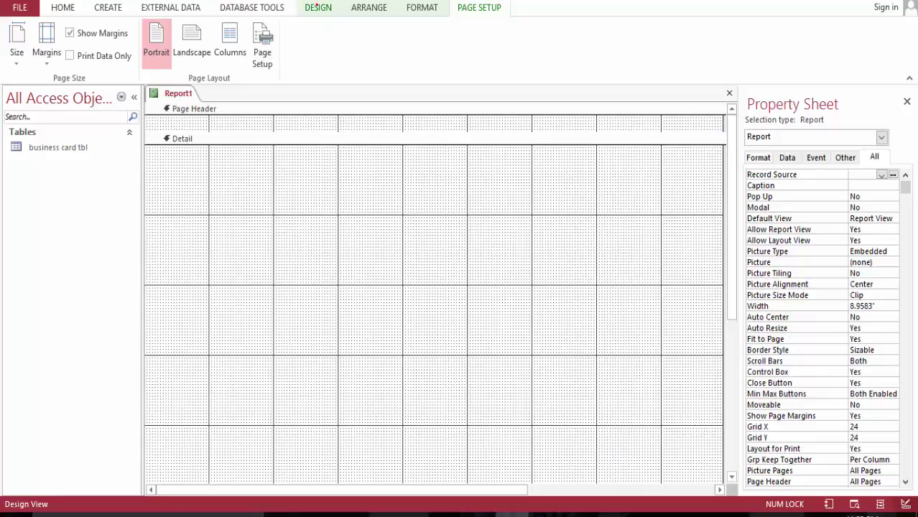
left_click(317, 6)
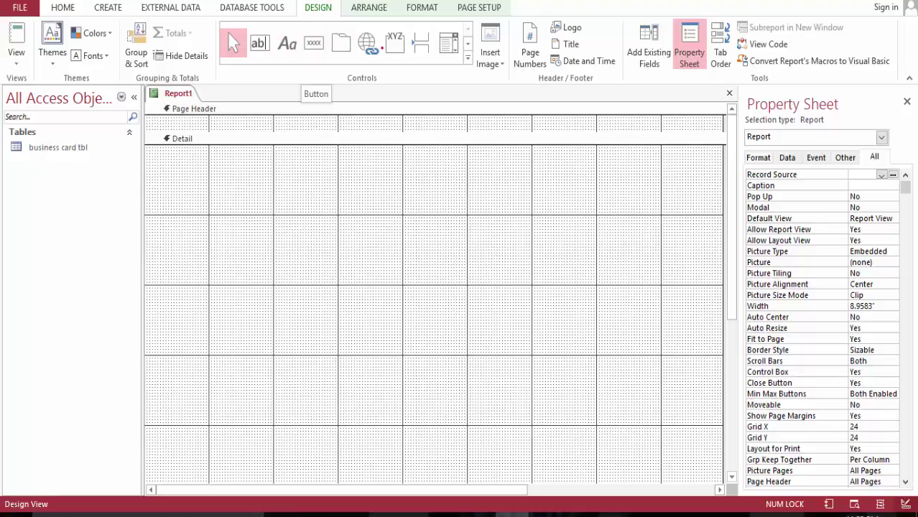
left_click(468, 57)
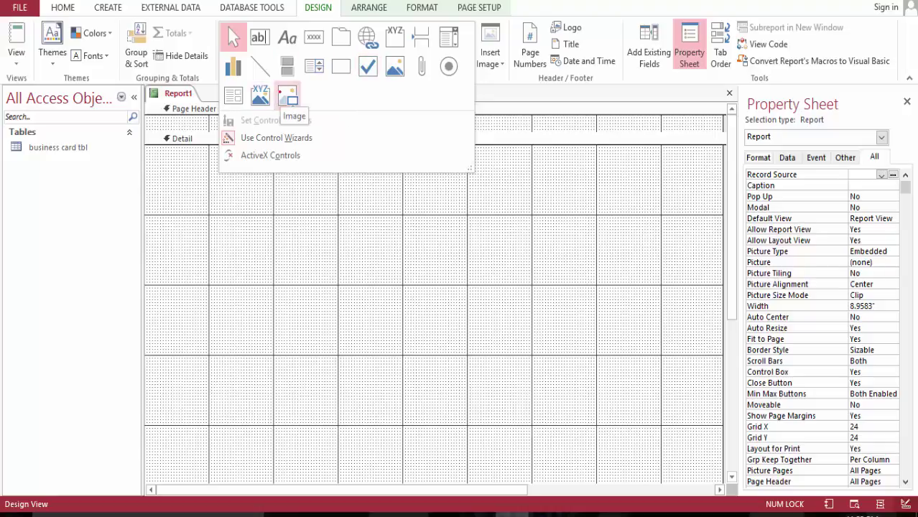
Draw an image control in the Detail section and insert fb.PNG from the Desktop
left_click(288, 96)
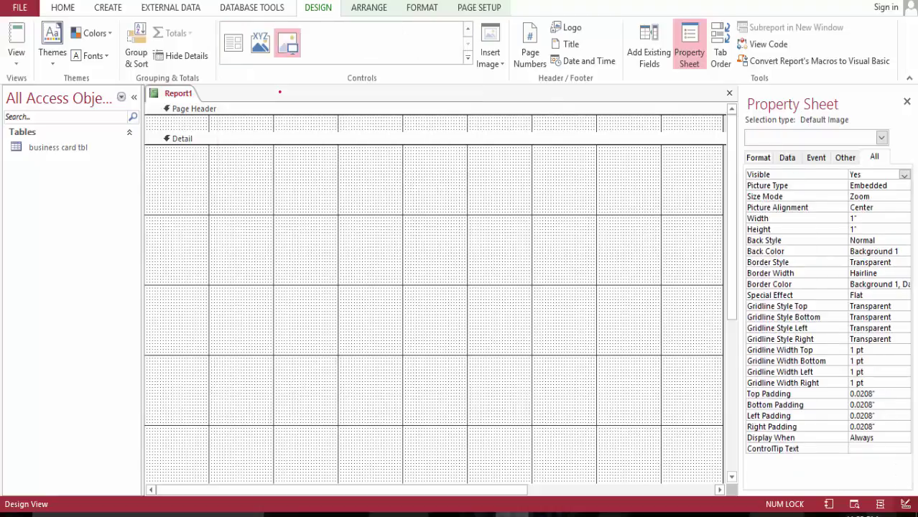
left_click(171, 168)
left_click_drag(172, 168, 690, 427)
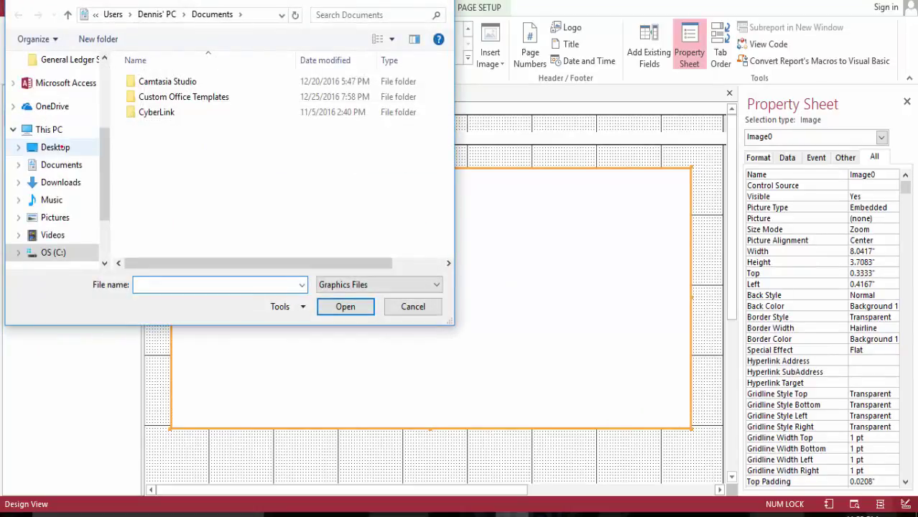
left_click(55, 147)
left_click_drag(451, 126, 454, 189)
double_click(158, 241)
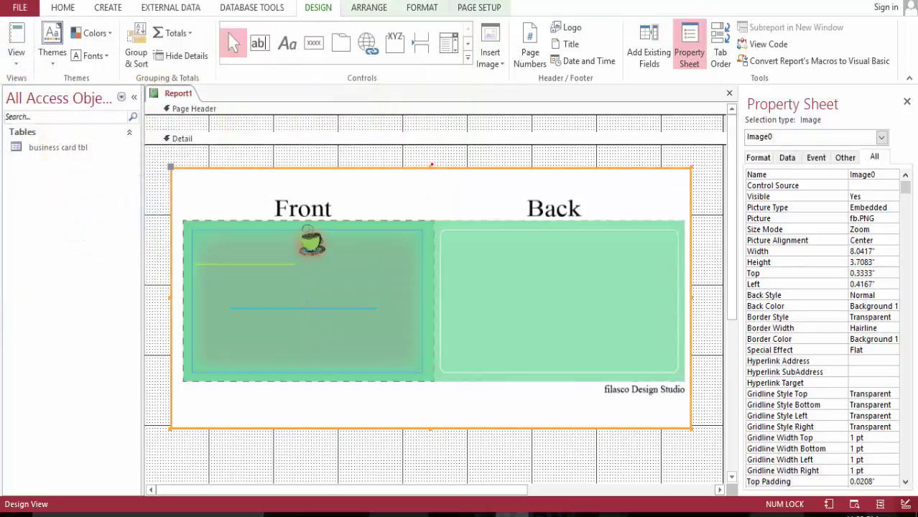
Resize the card image to about 8.46 inches wide and nudge it to 0.25" left, 0.0833" top
left_click_drag(431, 167, 431, 145)
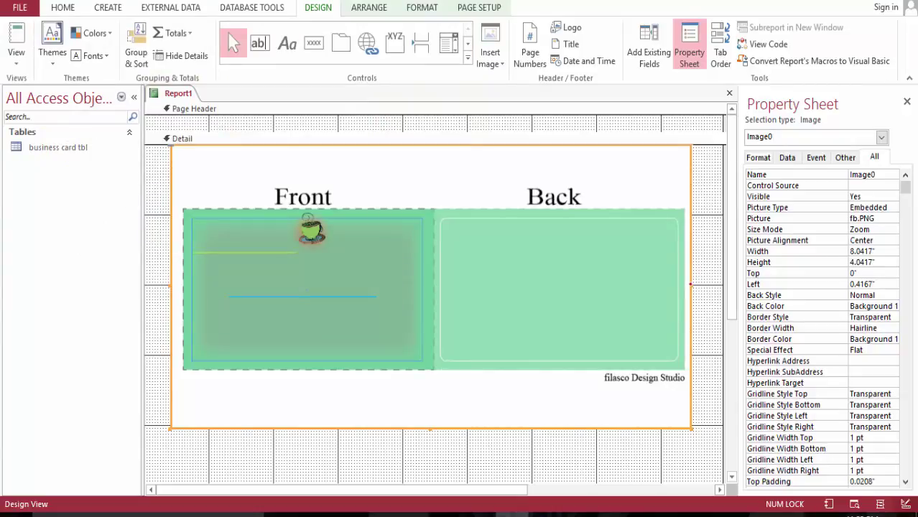
left_click_drag(690, 284, 716, 284)
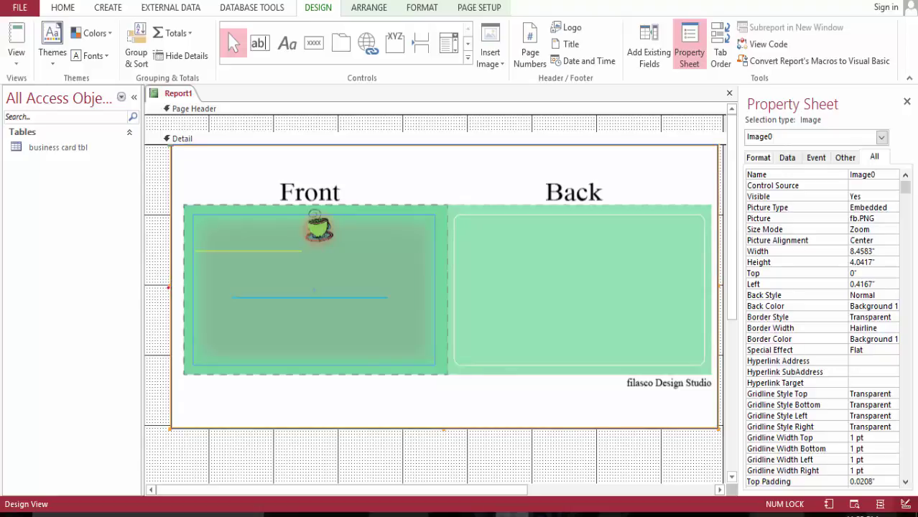
key("Left")
key("Left")
key("Left")
key("Left")
key("Left")
key("Left")
key("Left")
key("Left")
key("Left")
key("Left")
key("Left")
key("Left")
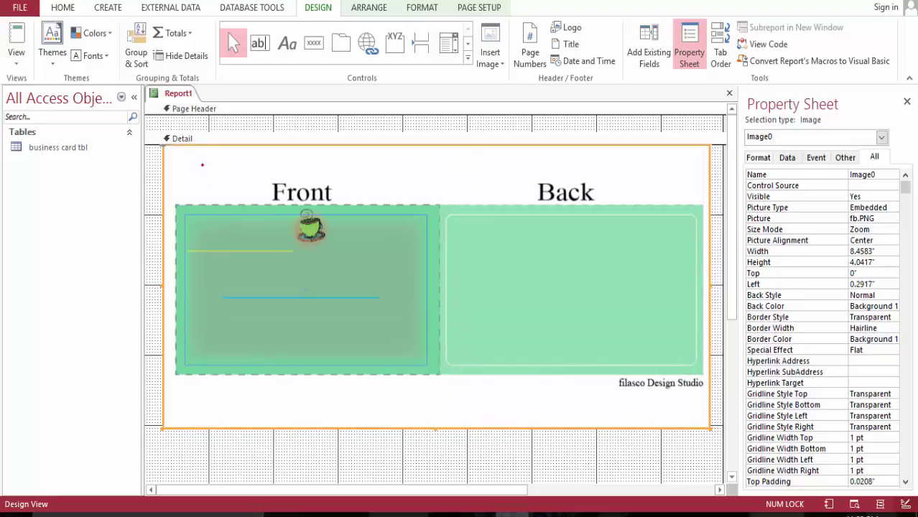
left_click(152, 138)
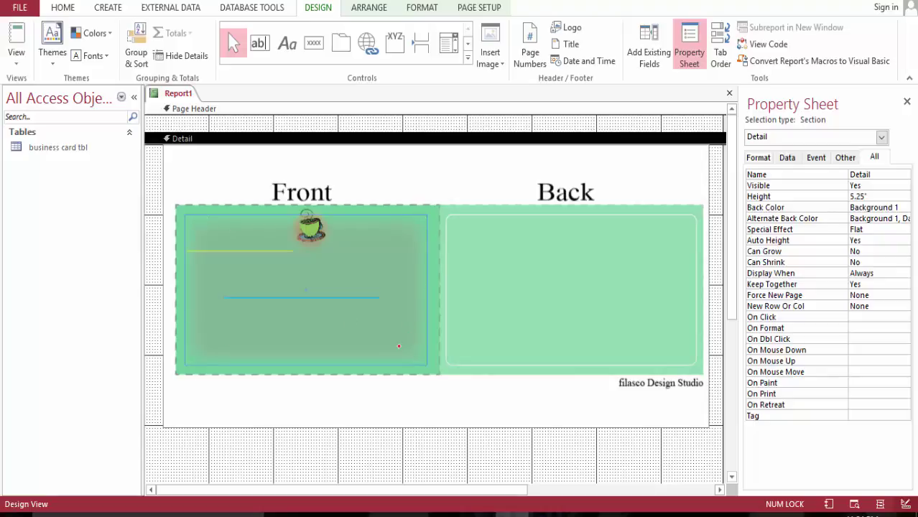
left_click(459, 273)
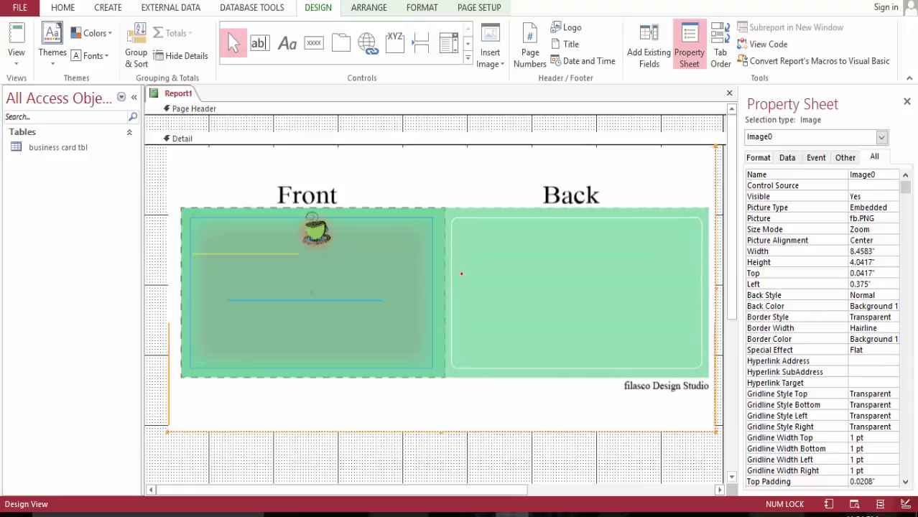
key("Left")
key("Left")
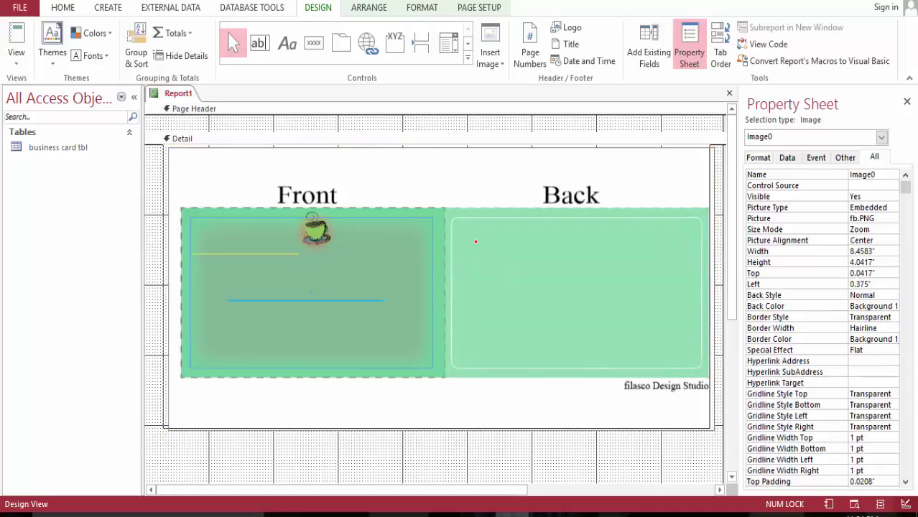
key("Down")
key("Left")
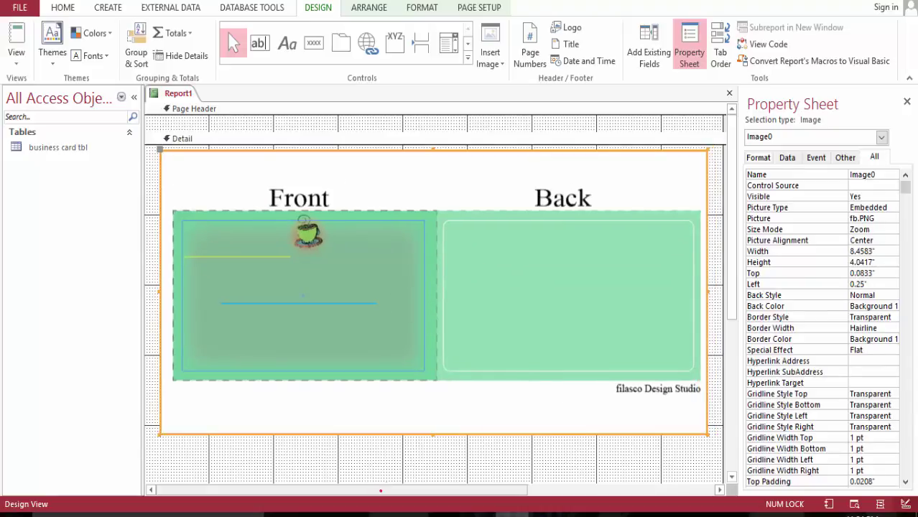
left_click(399, 465)
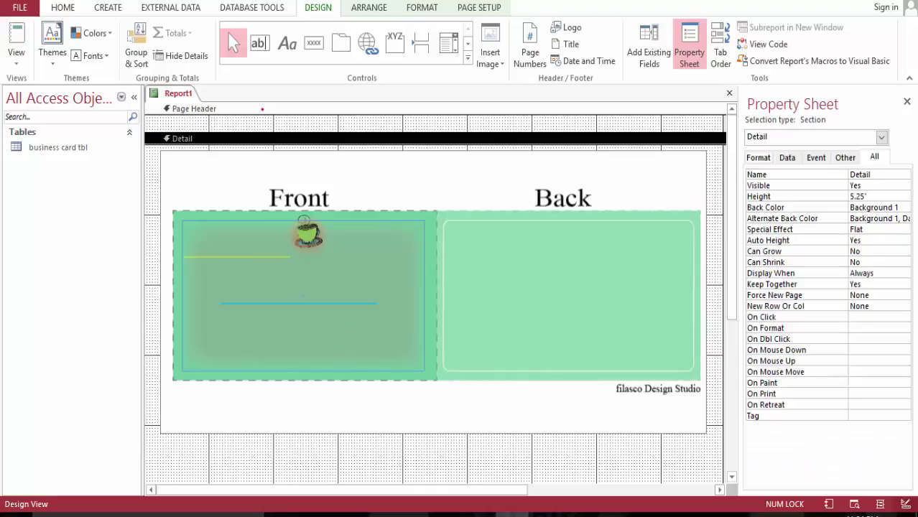
Drag the Company's Name field from the business card tbl Field List onto the card front
left_click(648, 52)
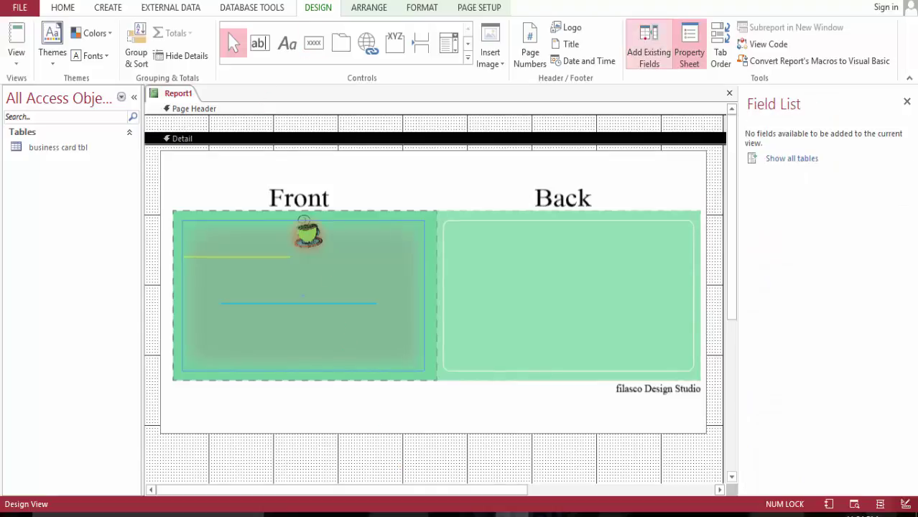
left_click(781, 159)
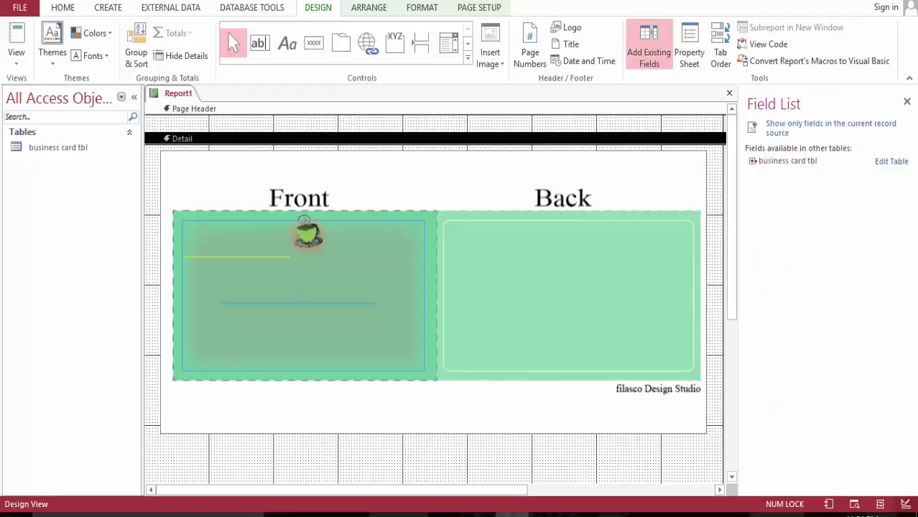
left_click(752, 160)
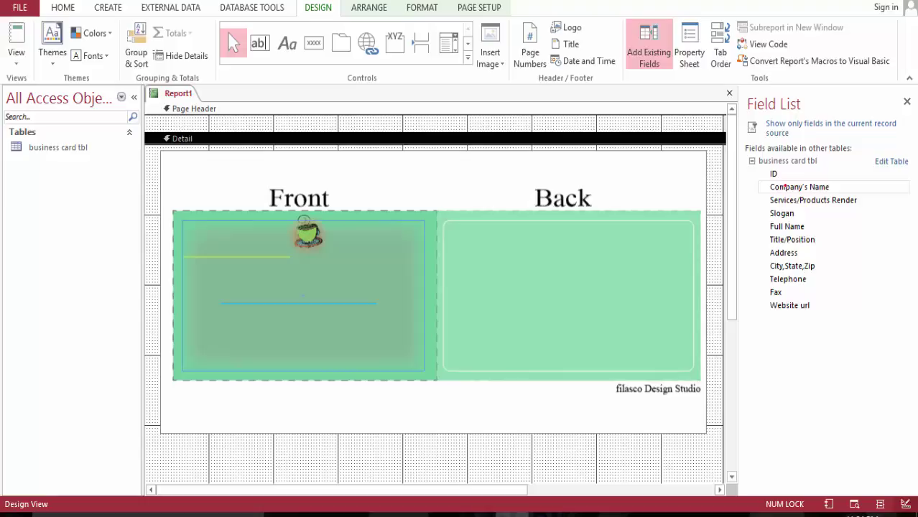
left_click_drag(785, 188, 529, 252)
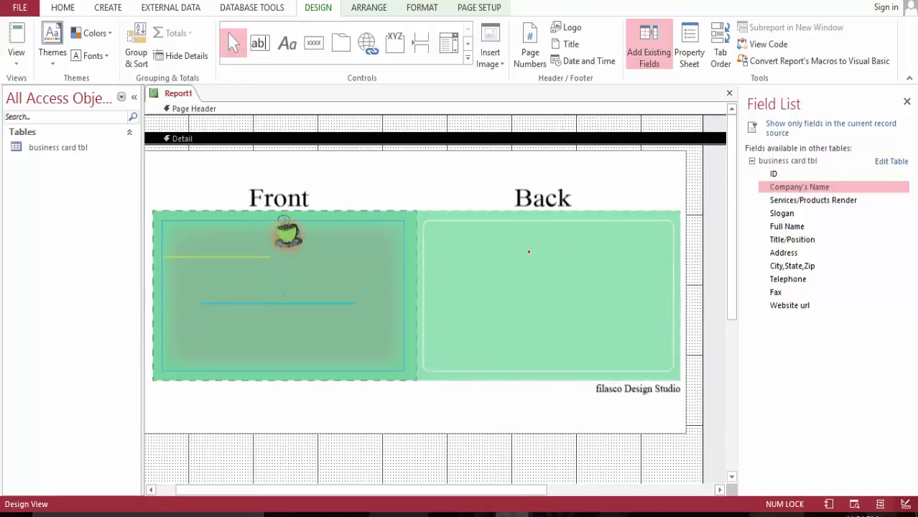
left_click_drag(434, 270, 393, 270)
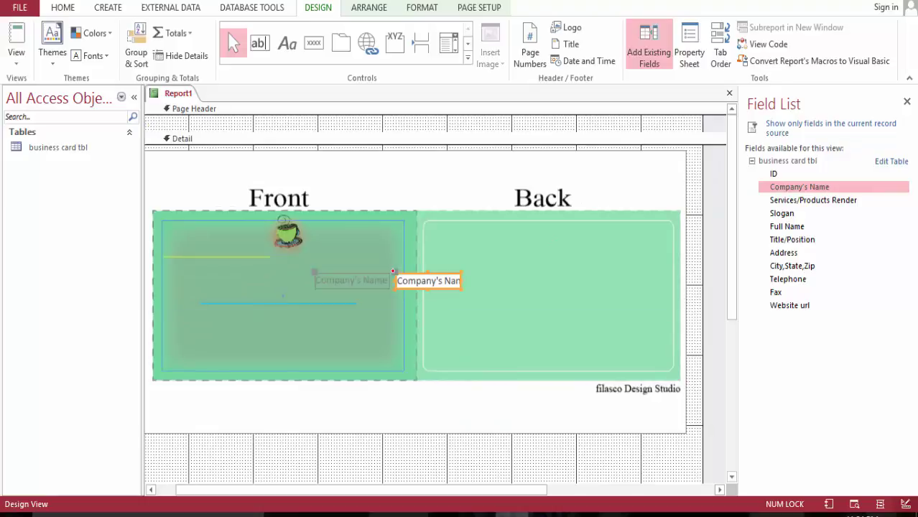
Delete the Company's Name label and place its box, slightly taller, at the card's top-left
left_click(354, 279)
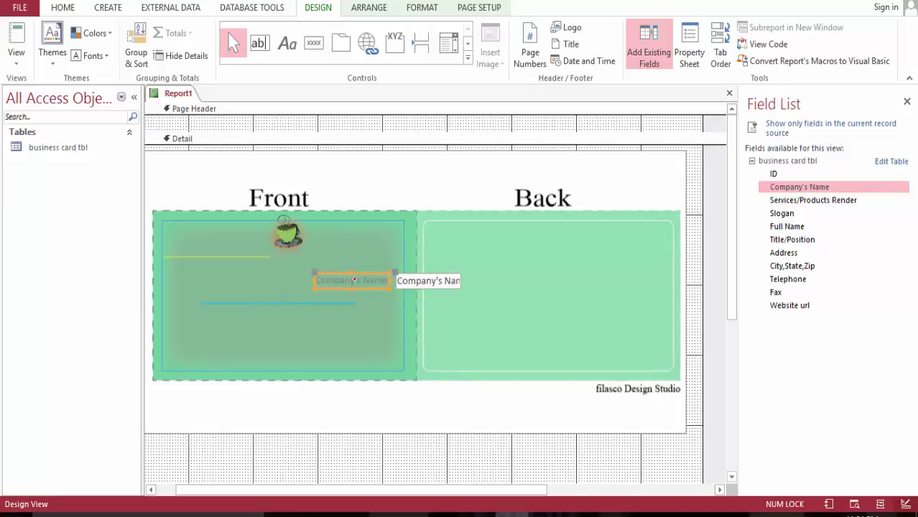
key("Delete")
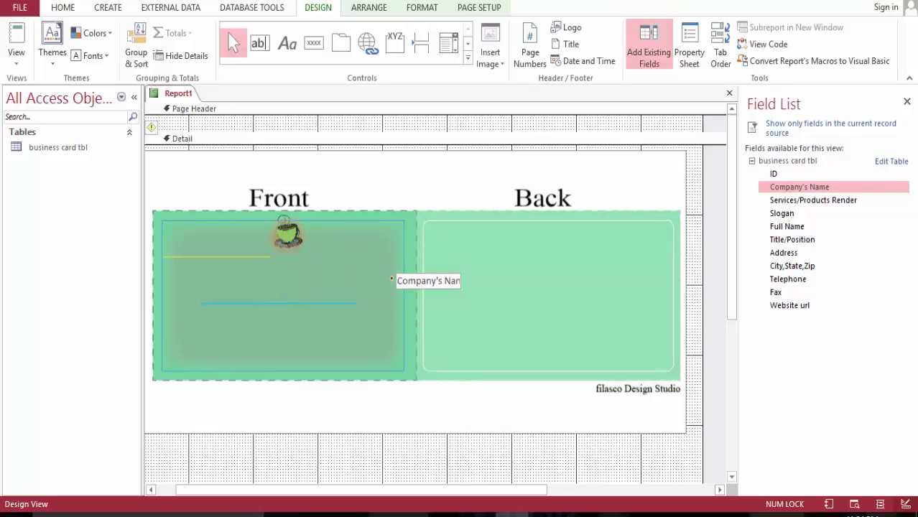
left_click_drag(415, 281, 269, 230)
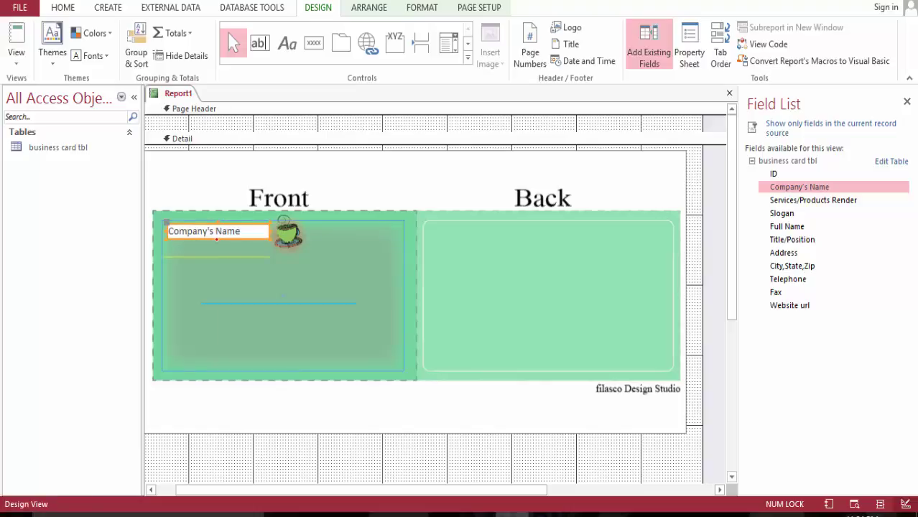
mouse_move(216, 239)
left_mouse_down()
mouse_move(215, 251)
mouse_move(216, 239)
left_mouse_up()
left_click_drag(164, 223, 166, 230)
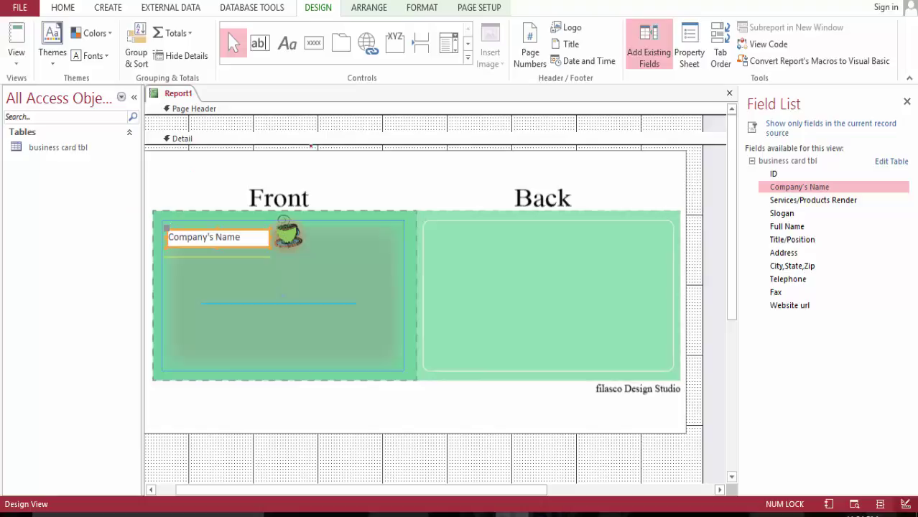
Add the Services/Products Render field below Company's Name without its label
left_click(795, 200)
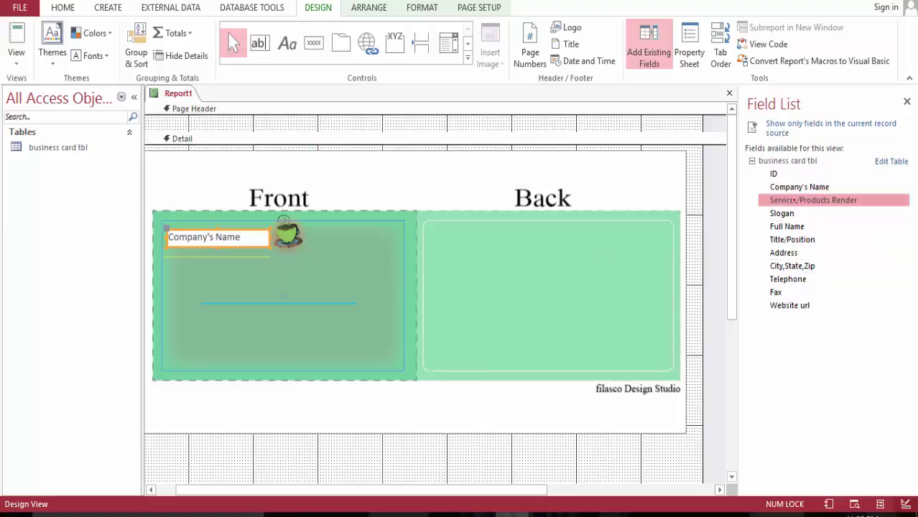
left_click_drag(313, 277, 314, 280)
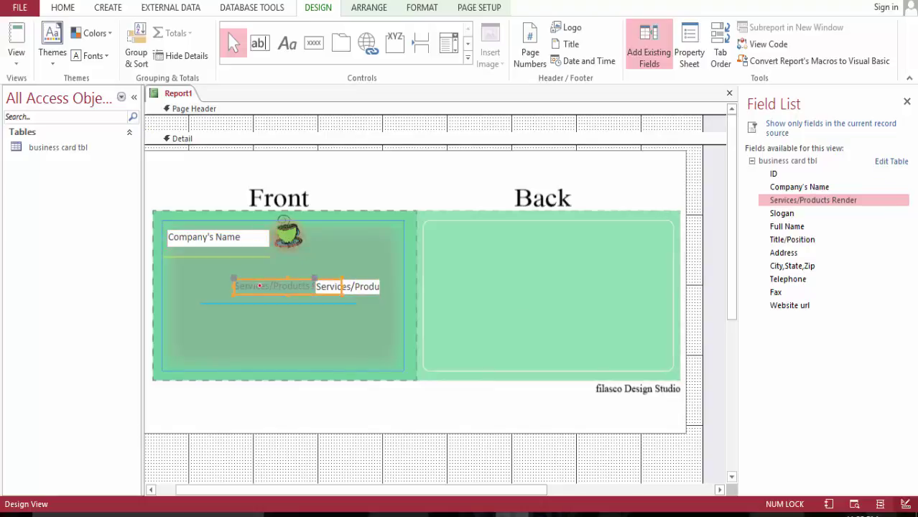
key("Delete")
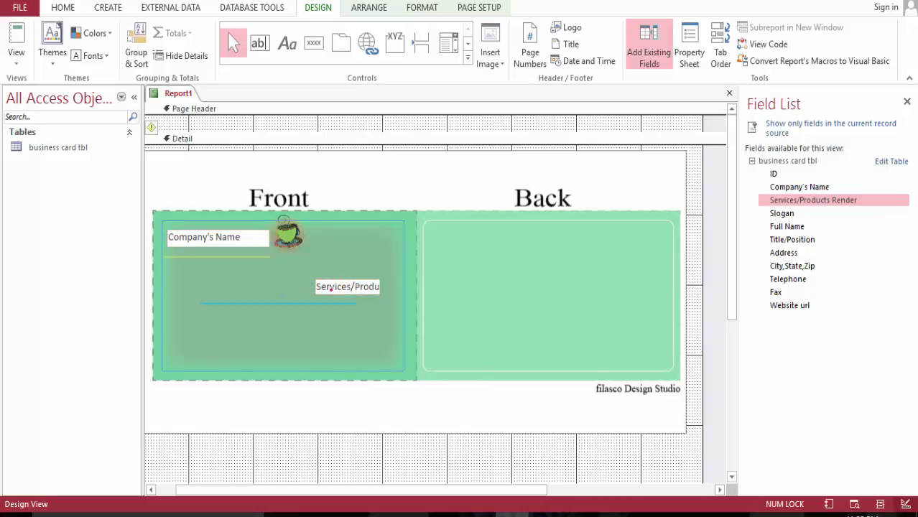
left_click_drag(330, 289, 401, 267)
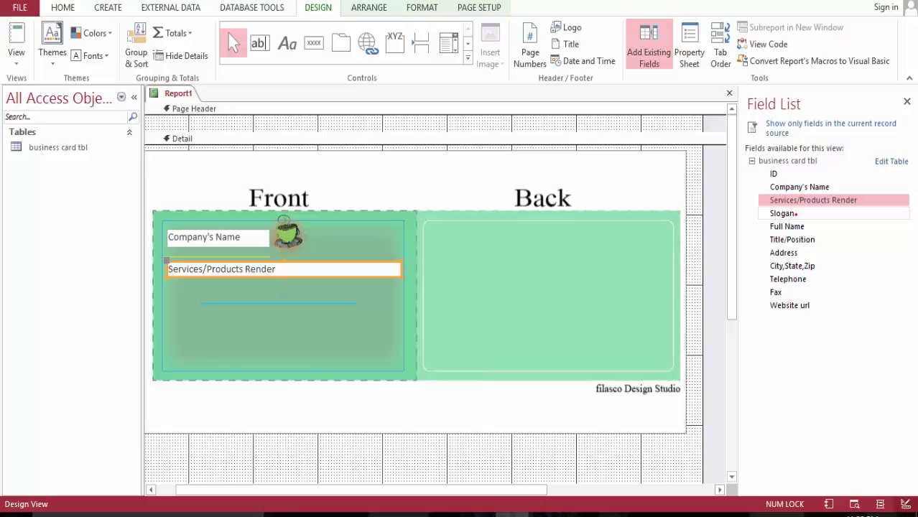
Add the Full Name field without its label, widen it leftward, and centre its text
left_click(786, 226)
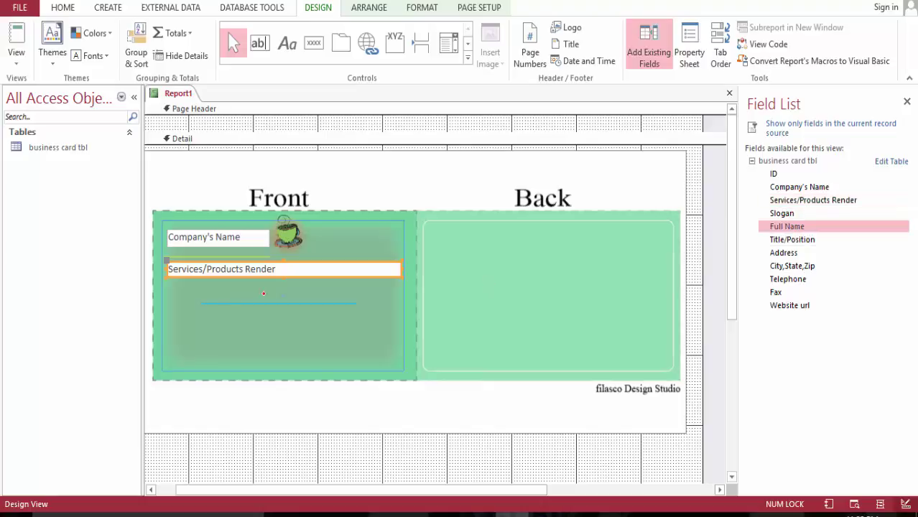
left_click_drag(264, 297, 265, 296)
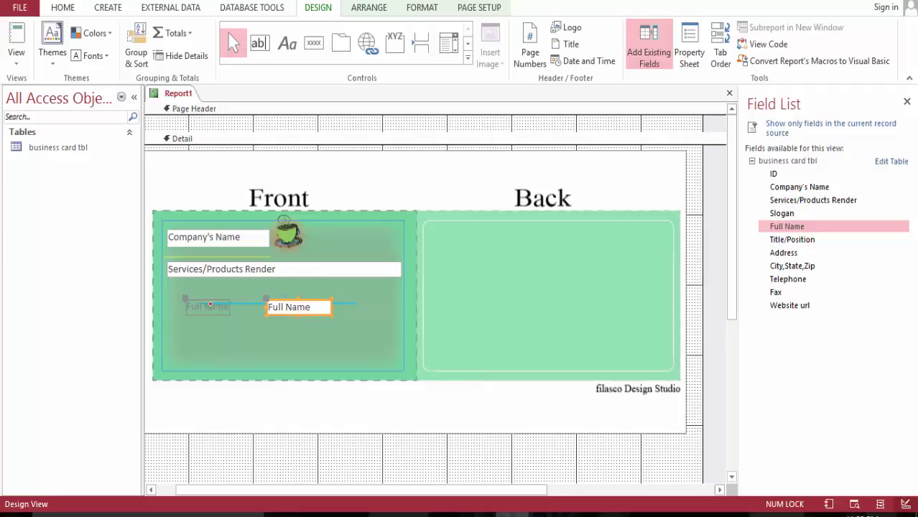
left_click(209, 307)
key("Delete")
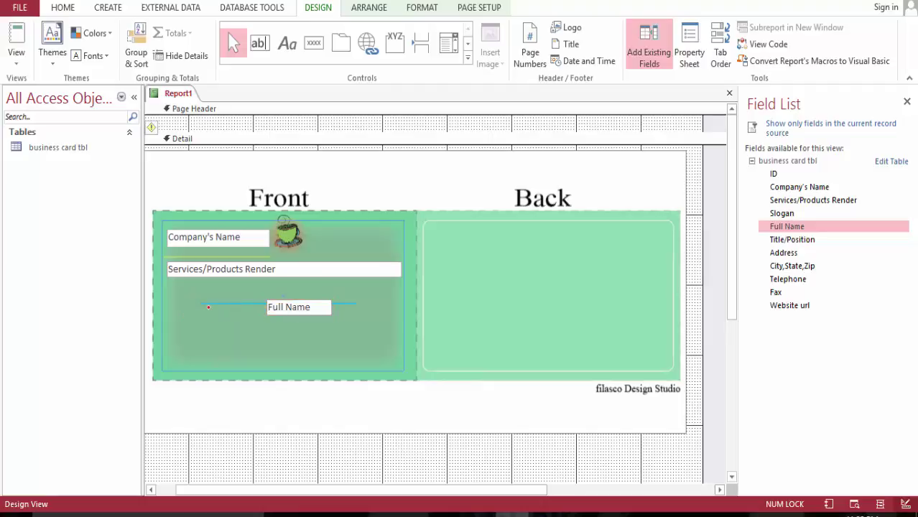
left_click_drag(278, 309, 353, 293)
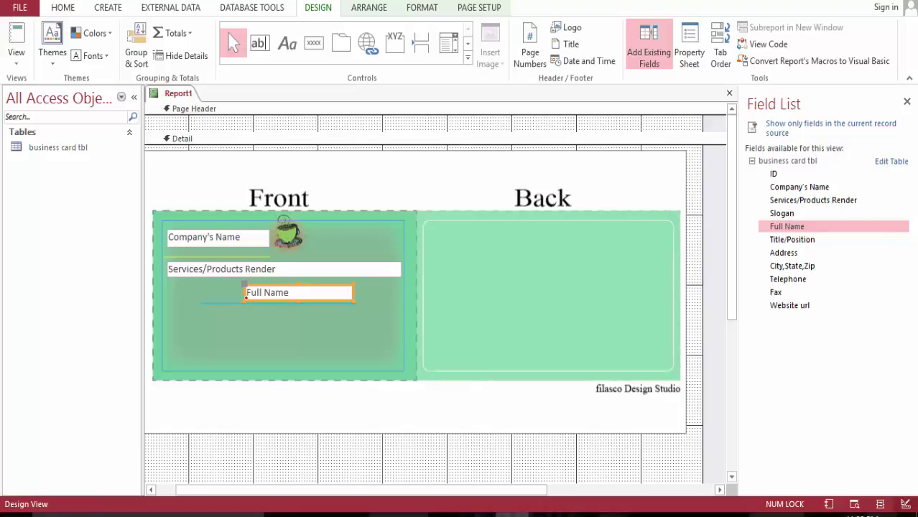
left_click_drag(243, 293, 198, 282)
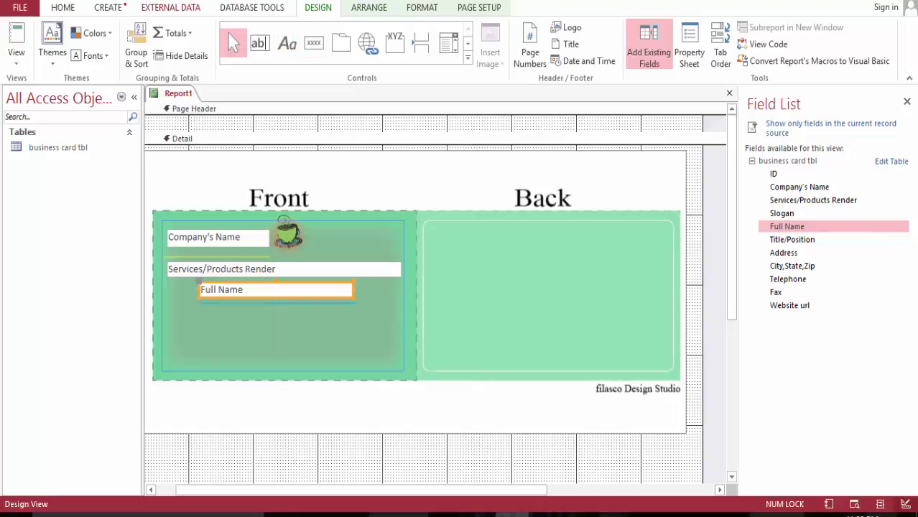
left_click(69, 6)
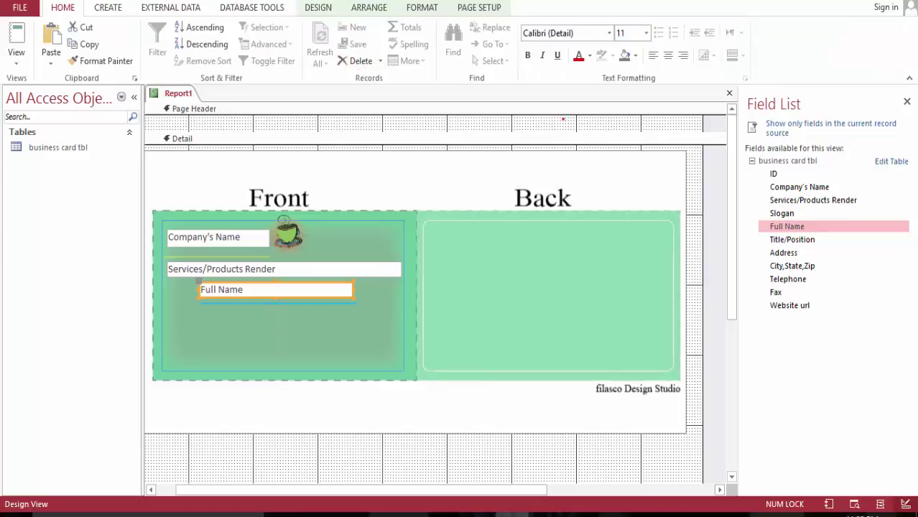
left_click(668, 55)
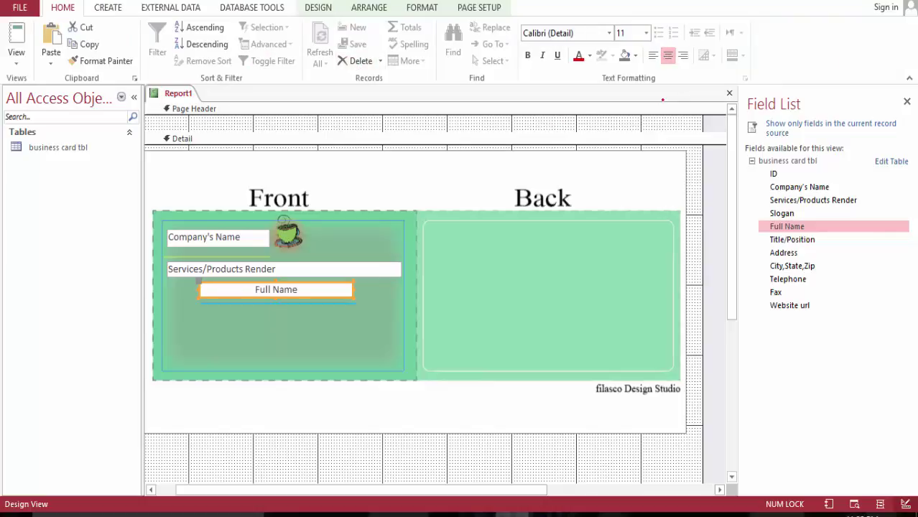
Place the Title/Position field under Full Name with no label and centre its text
left_click(793, 240)
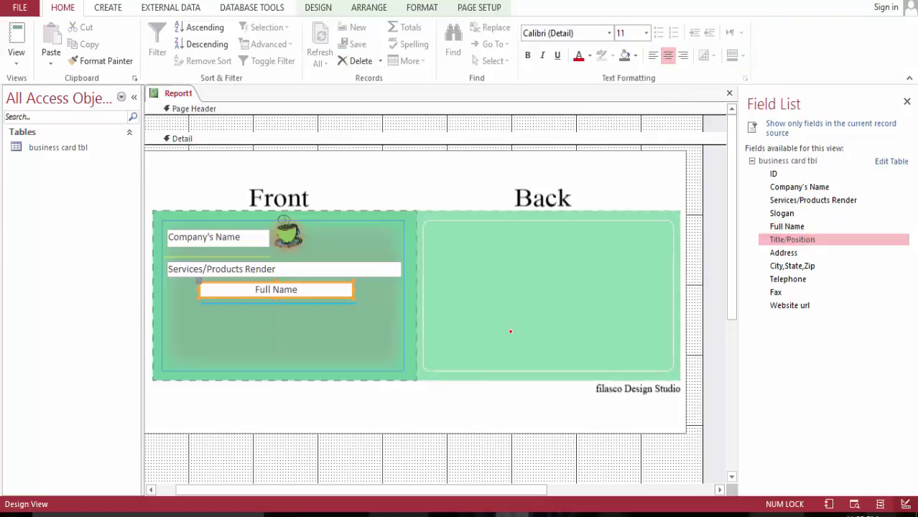
left_click_drag(276, 312, 277, 315)
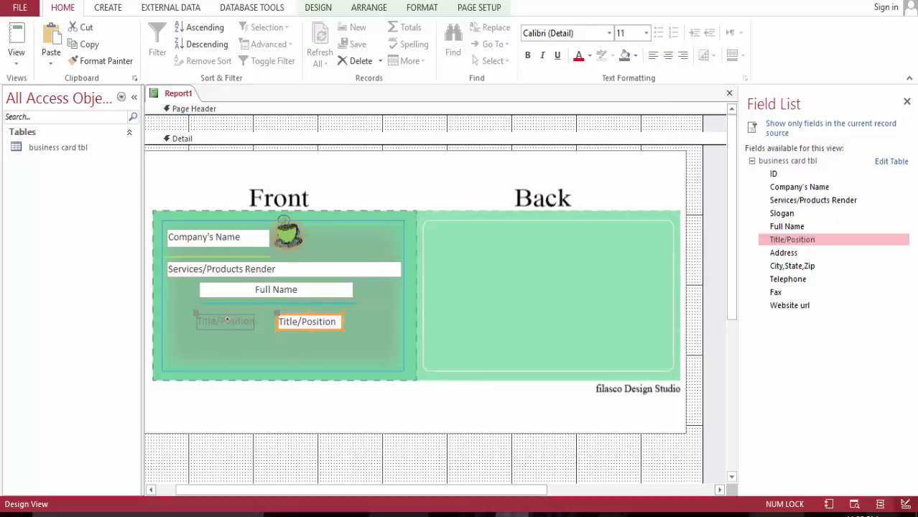
left_click(227, 320)
key("Delete")
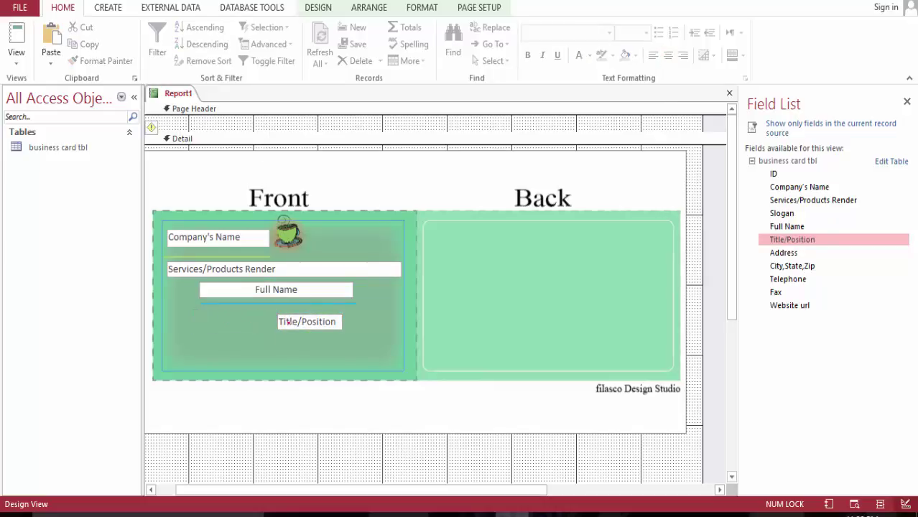
left_click_drag(287, 323, 254, 316)
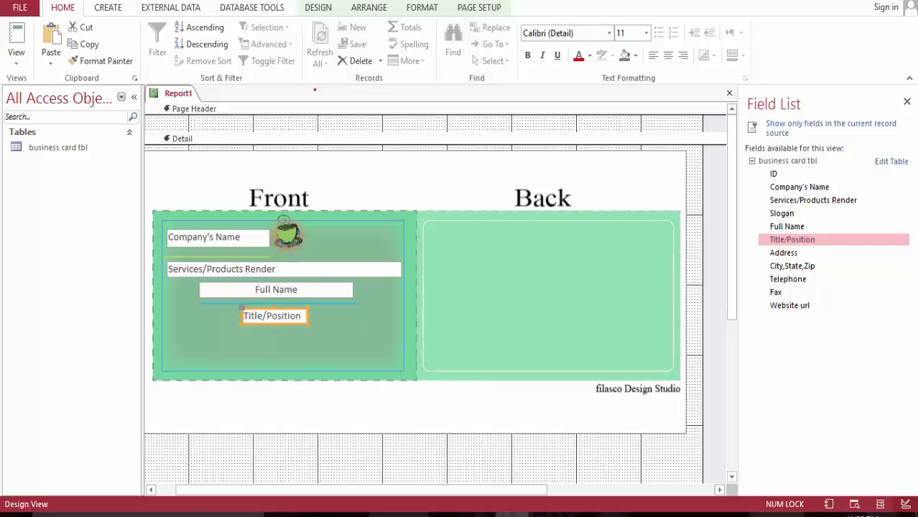
left_click(667, 56)
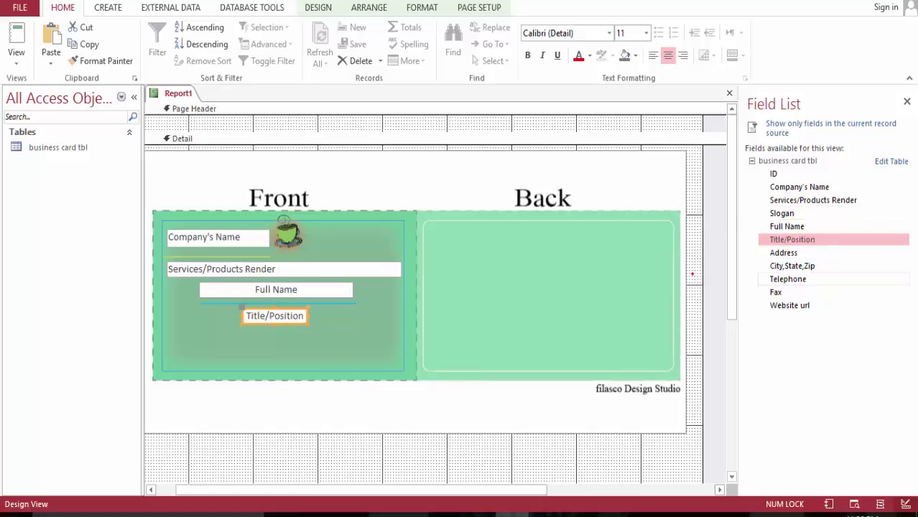
Add the Telephone field without its label and change its displayed text to Phone
left_click_drag(788, 279, 392, 250)
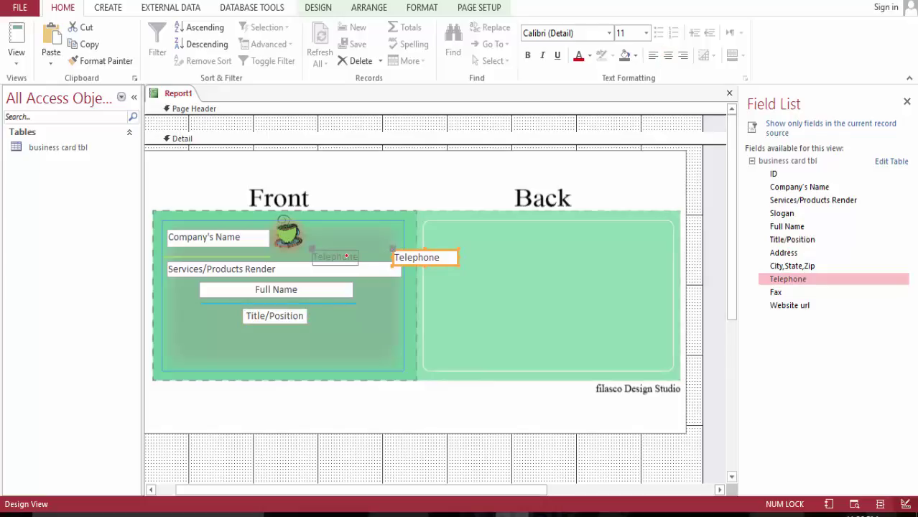
left_click(344, 256)
key("Delete")
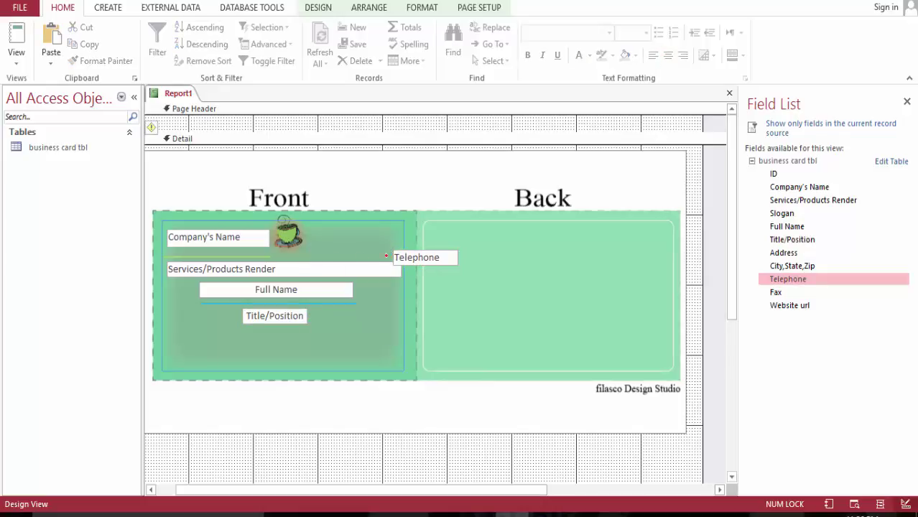
left_click(418, 260)
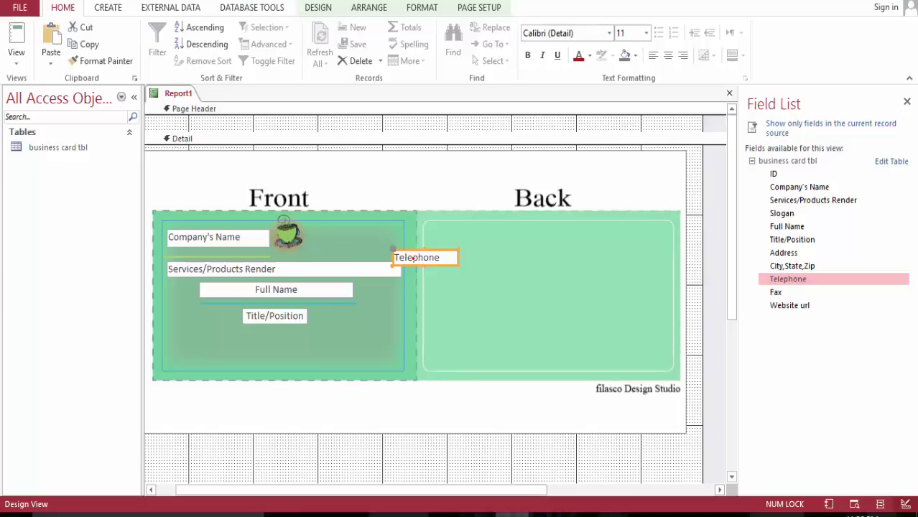
left_click(413, 257)
key("BackSpace")
key("BackSpace")
key("BackSpace")
key("BackSpace")
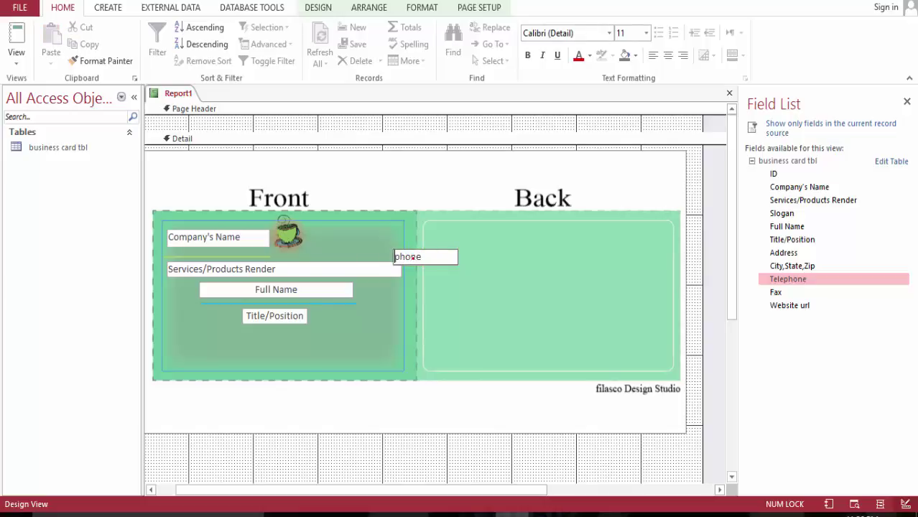
key("BackSpace")
key("ctrl+p")
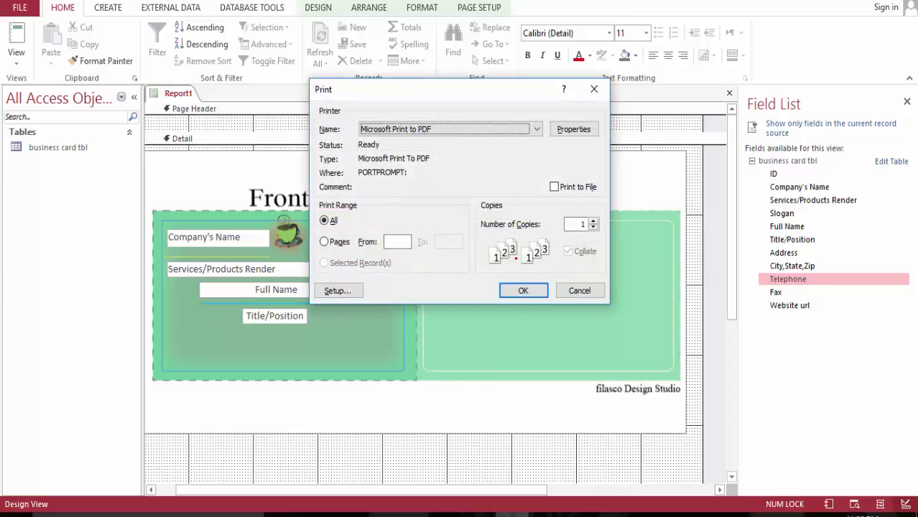
key("Escape")
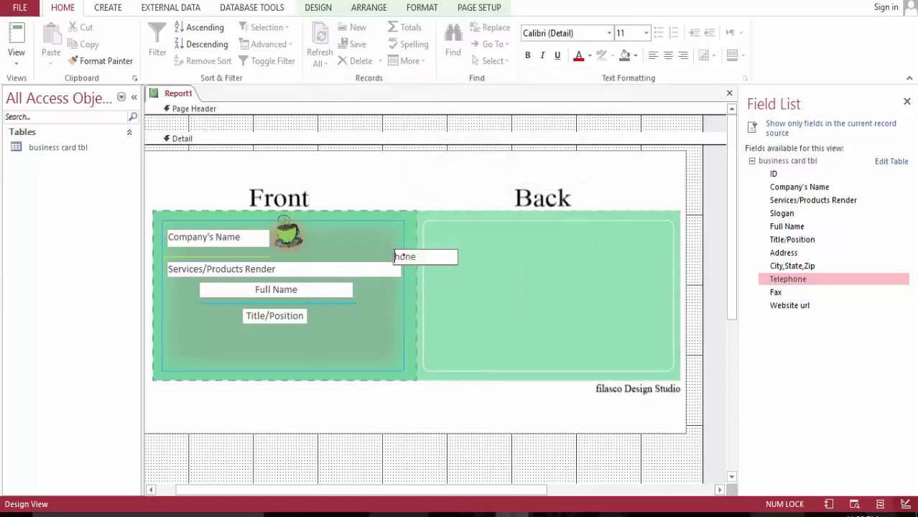
type("P")
left_click(422, 249)
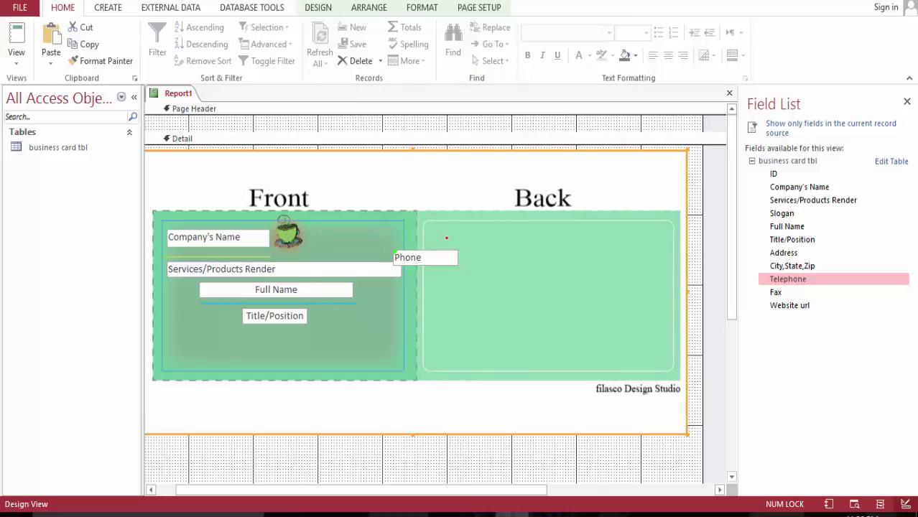
Move the Phone item up beside the cup image at the top of the card front
left_click(625, 256)
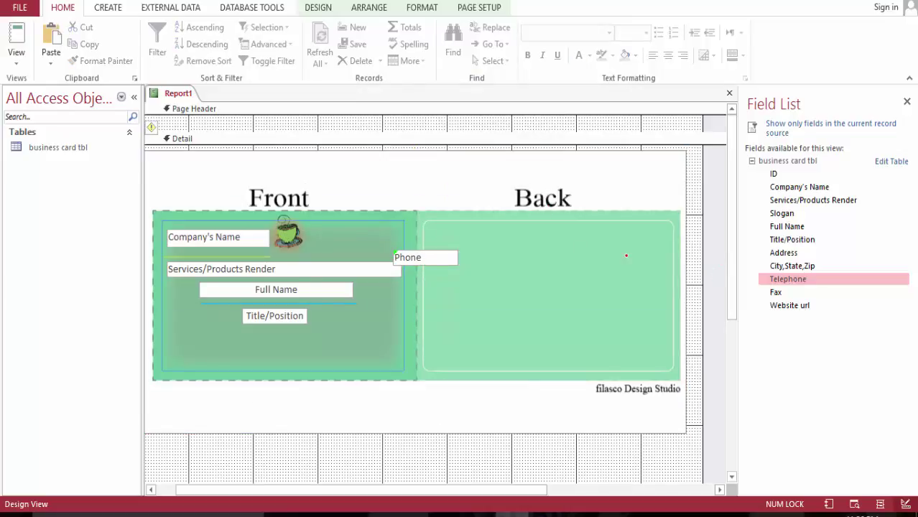
left_click_drag(430, 260, 334, 231)
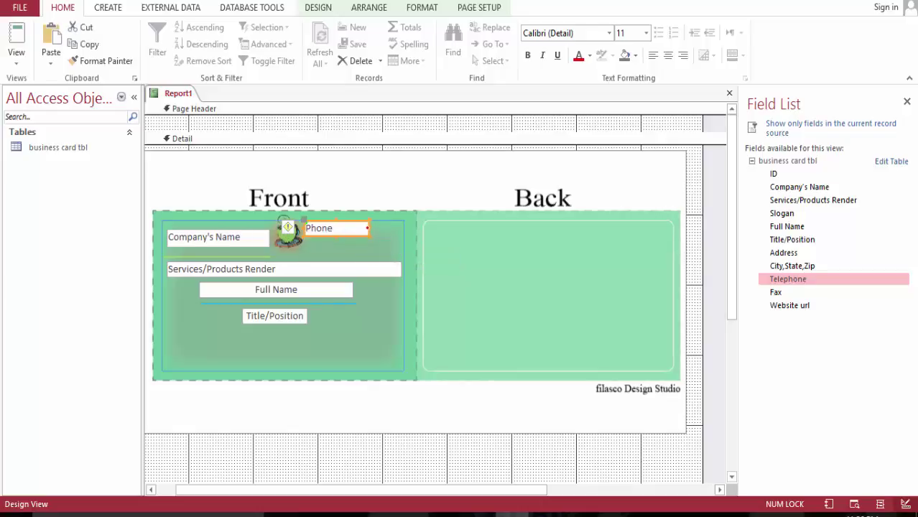
left_click(367, 228)
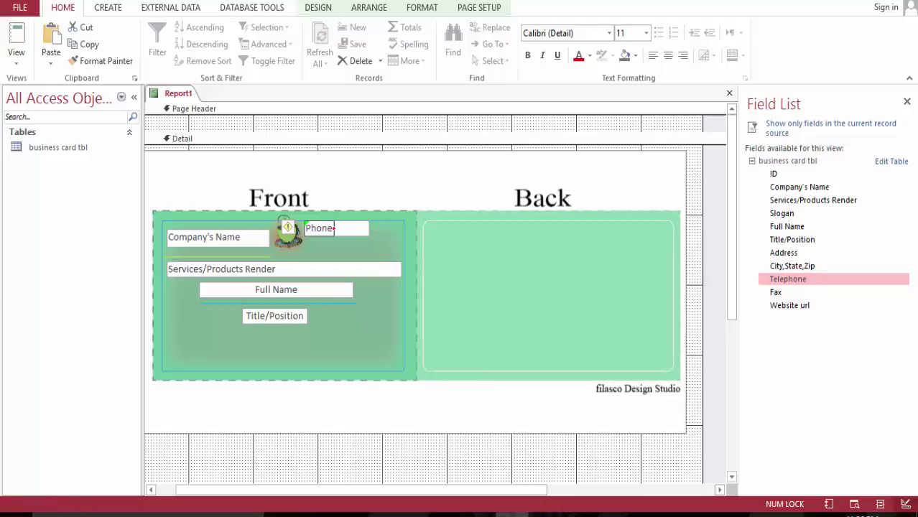
key("Return")
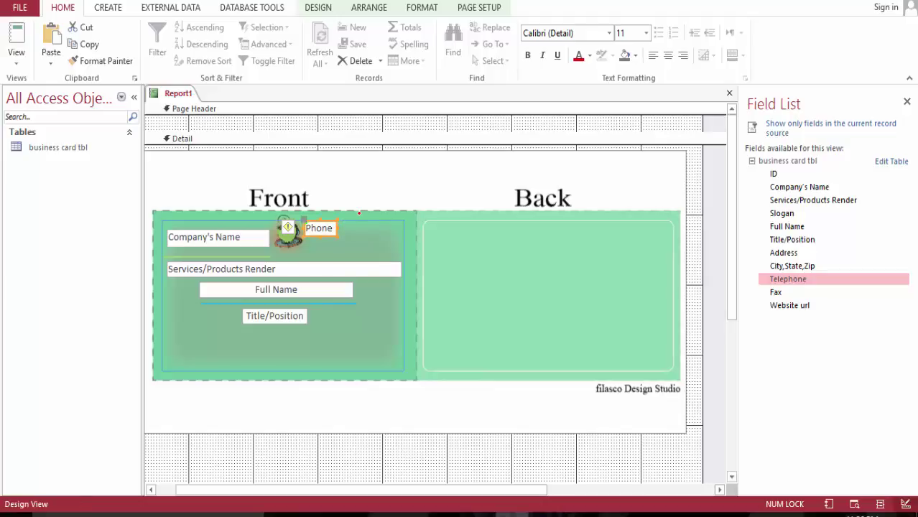
left_click(287, 227)
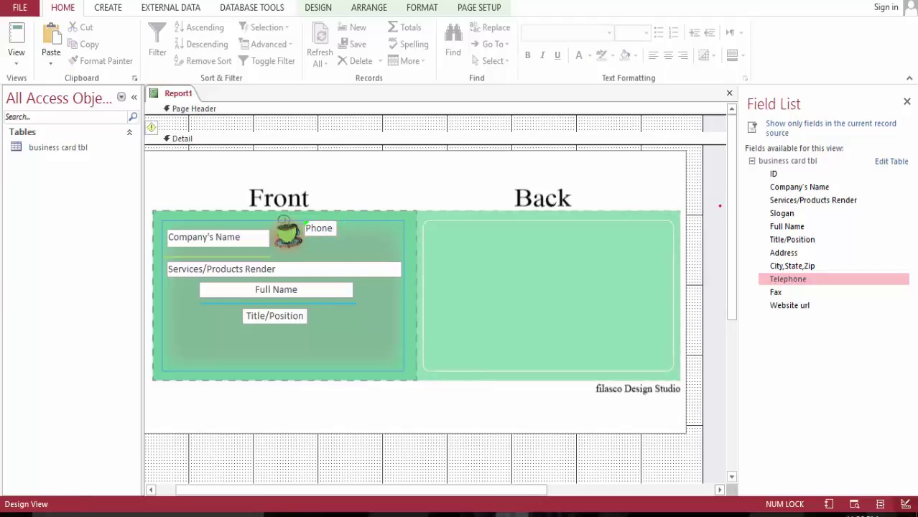
Add the Fax field to the card front and delete the old Phone label
left_click_drag(776, 292, 588, 306)
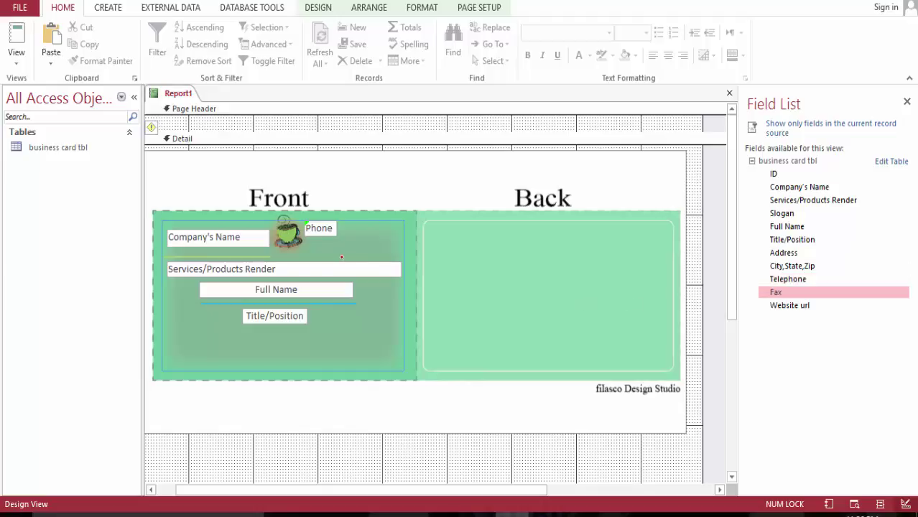
left_click_drag(342, 256, 340, 255)
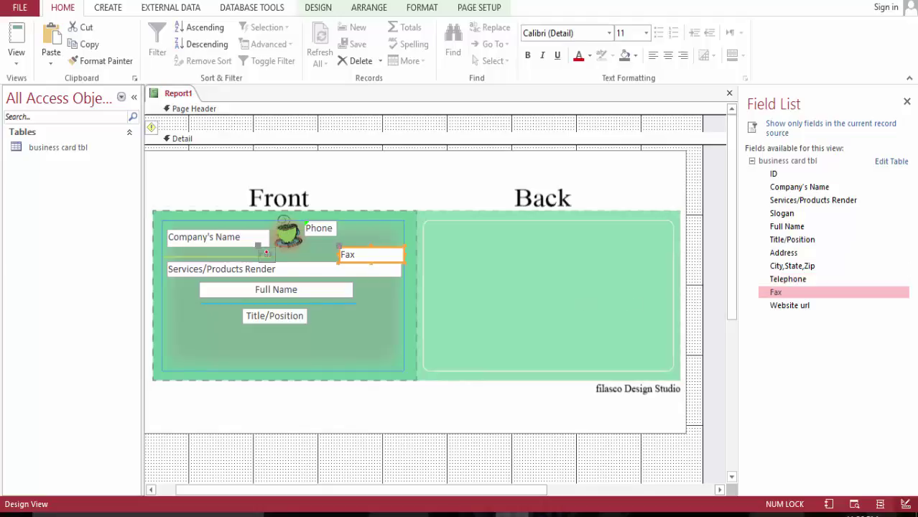
left_click(266, 253)
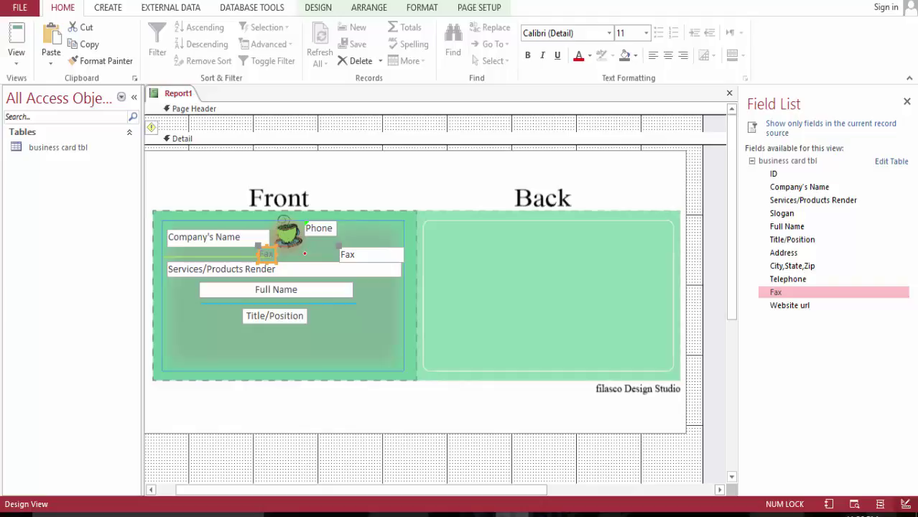
left_click(327, 226)
key("Delete")
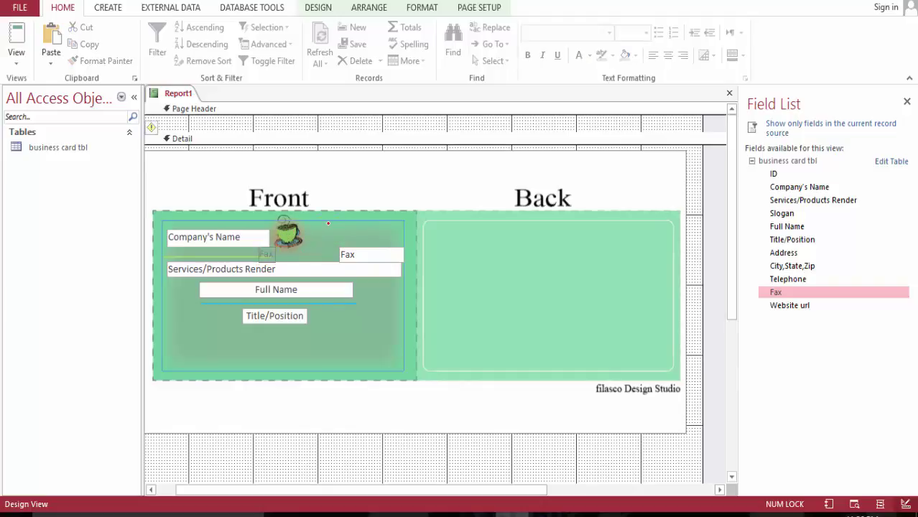
Position the small Fax label and Fax text box side by side beside the cup image
left_click_drag(265, 251, 316, 242)
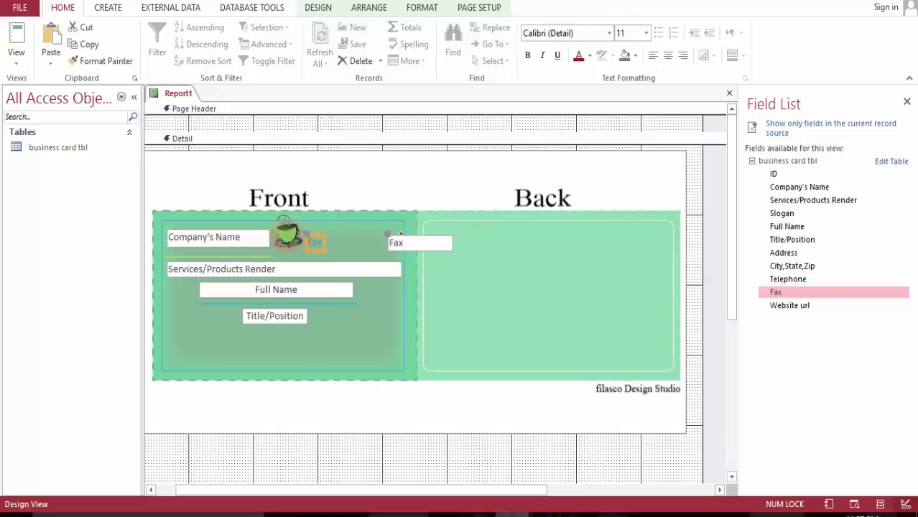
left_click_drag(400, 234, 331, 237)
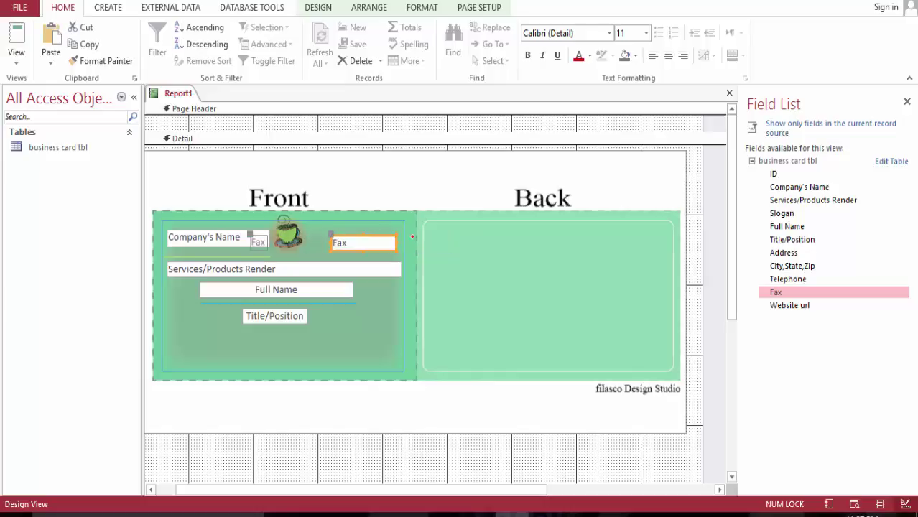
left_click(446, 127)
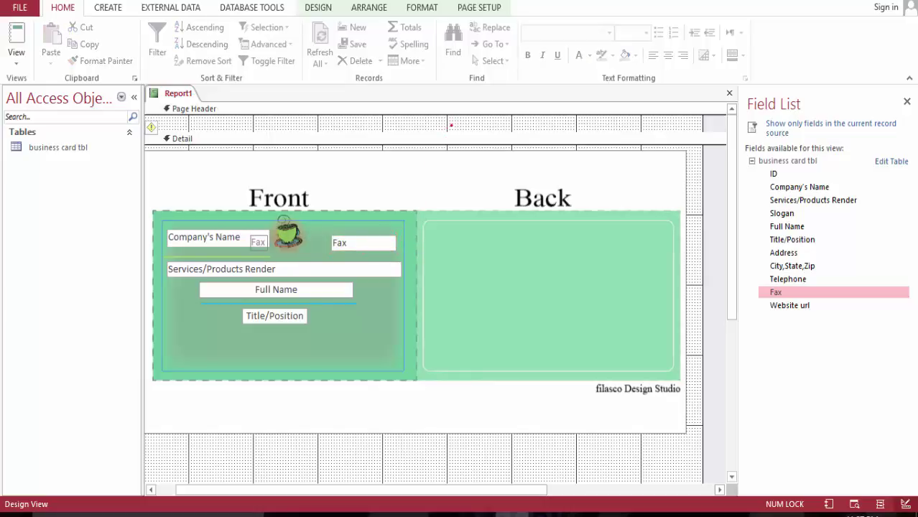
left_click(258, 242)
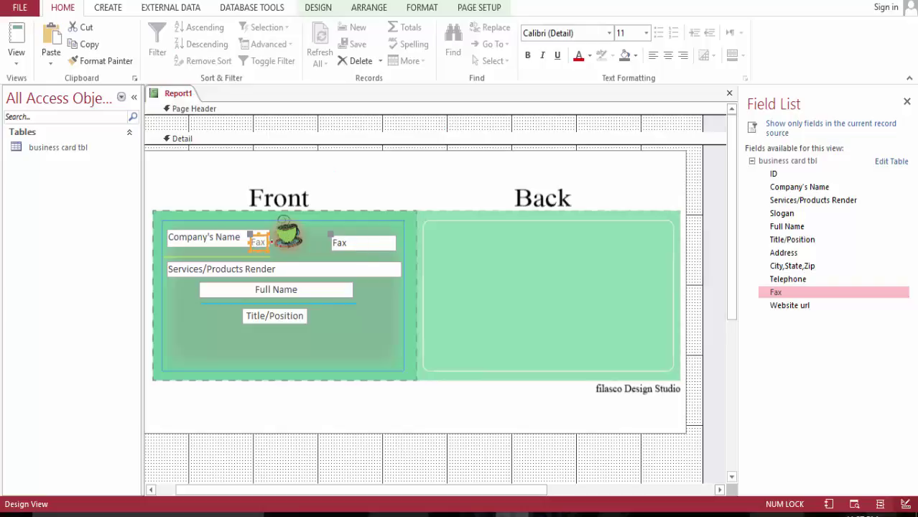
left_click_drag(249, 232, 300, 232)
left_click_drag(315, 243, 316, 243)
left_click(415, 197)
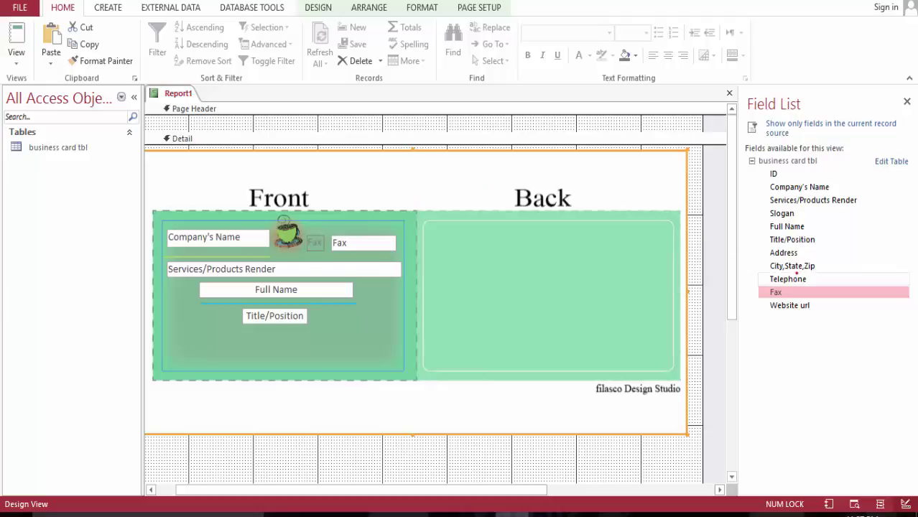
Add the Telephone field to the report and change its label caption to Phone
left_click(773, 275)
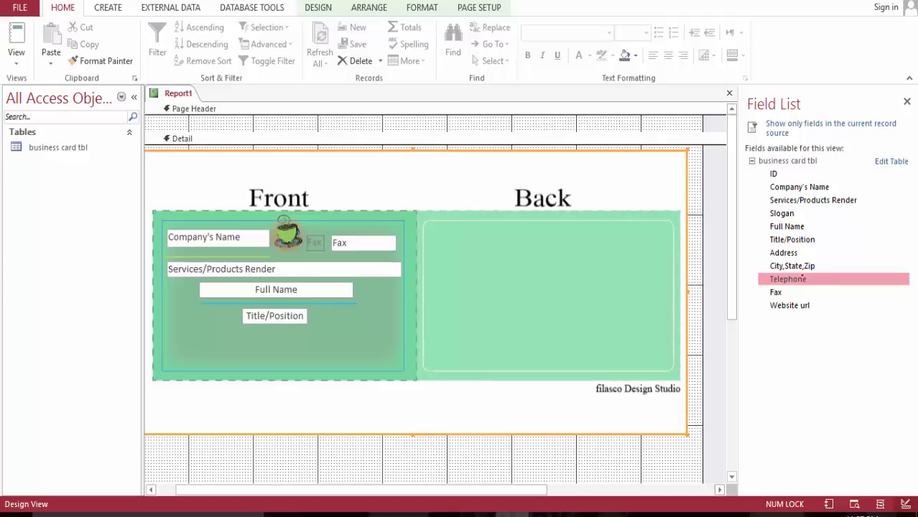
left_click_drag(788, 279, 489, 354)
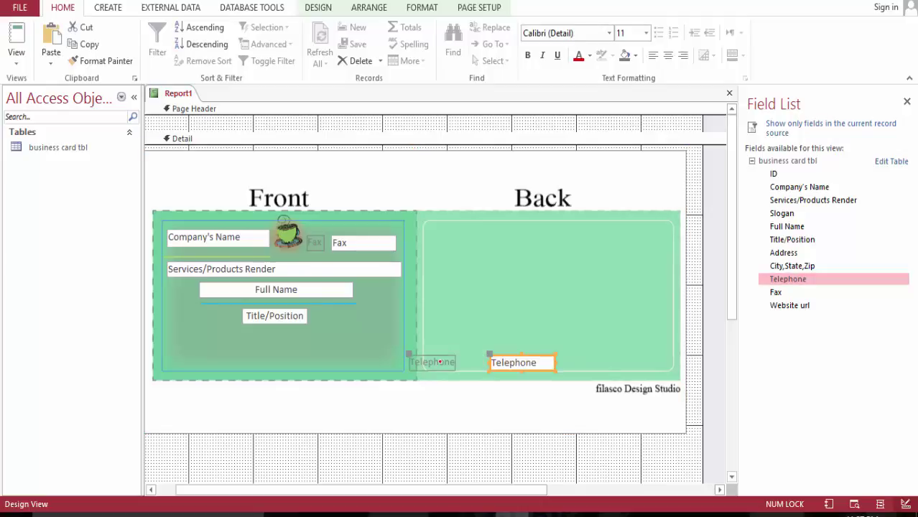
double_click(437, 362)
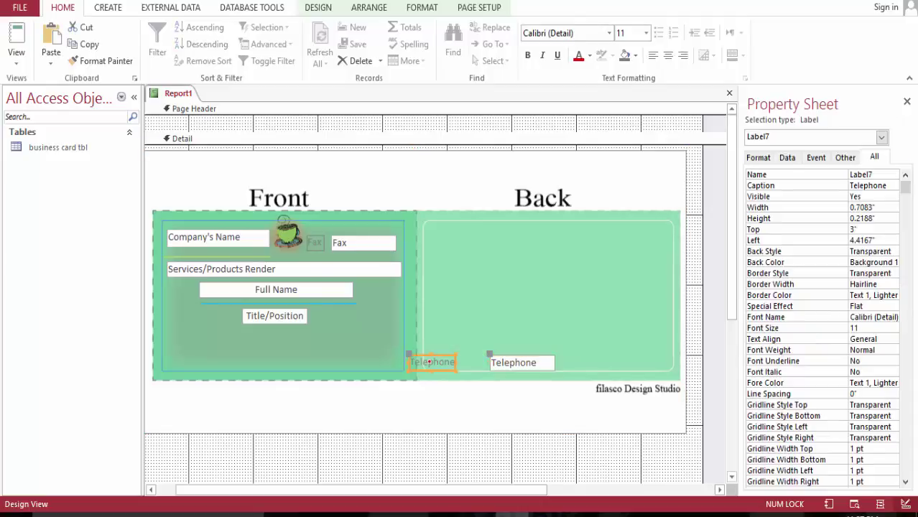
left_click(433, 362)
key("BackSpace")
key("BackSpace")
key("BackSpace")
key("BackSpace")
key("BackSpace")
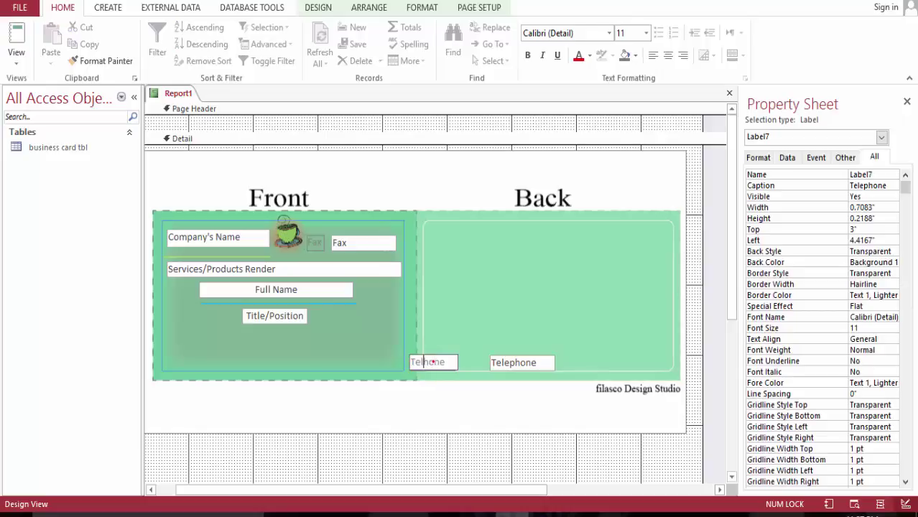
type("P")
left_click(448, 364)
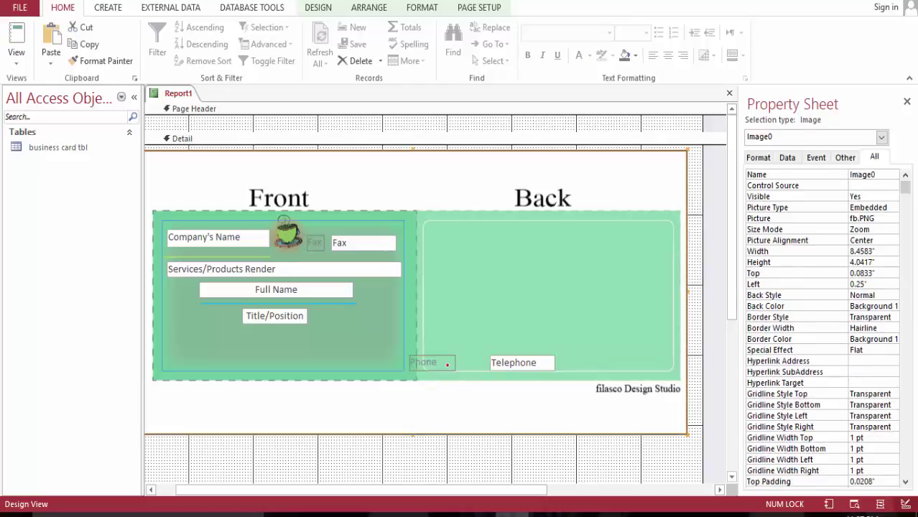
Move the narrowed Phone label and Telephone box above Fax, undoing an accidental image move
left_click(438, 330)
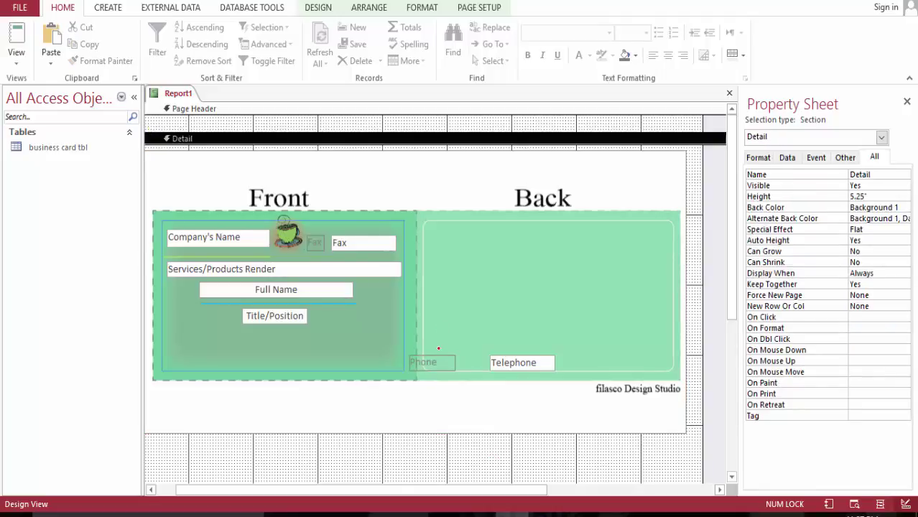
left_click_drag(433, 362, 335, 226)
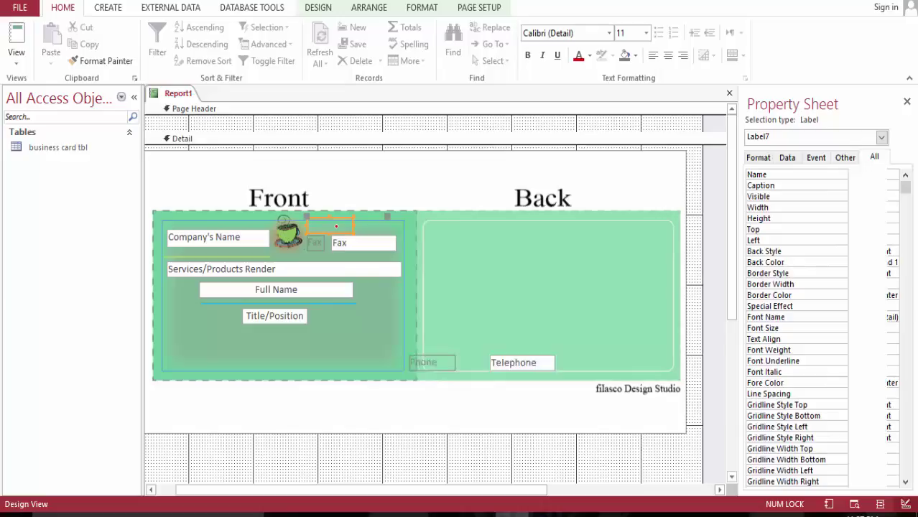
left_click(409, 224)
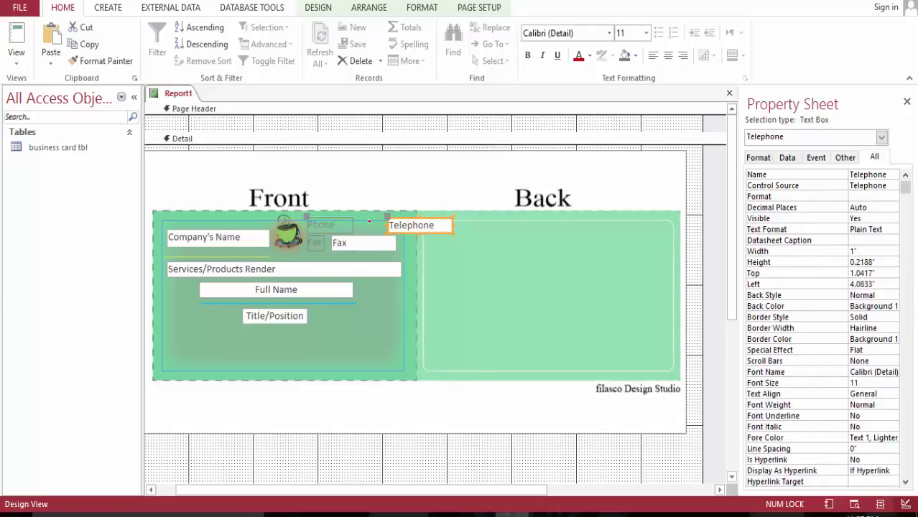
left_click_drag(386, 222, 330, 216)
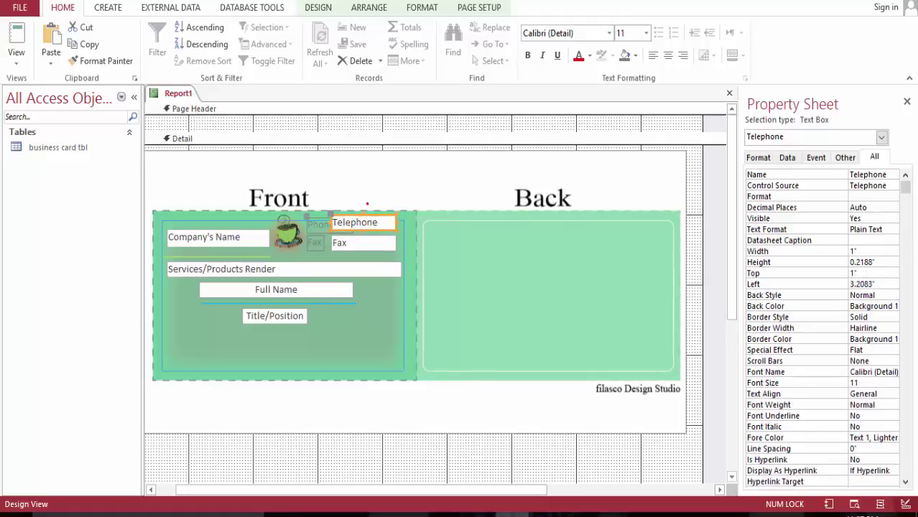
left_click(320, 225)
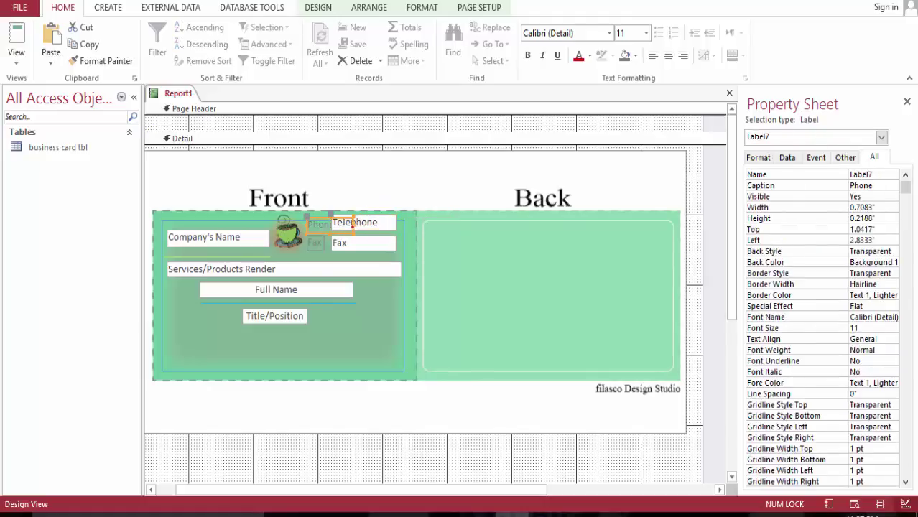
left_click_drag(353, 225, 388, 233)
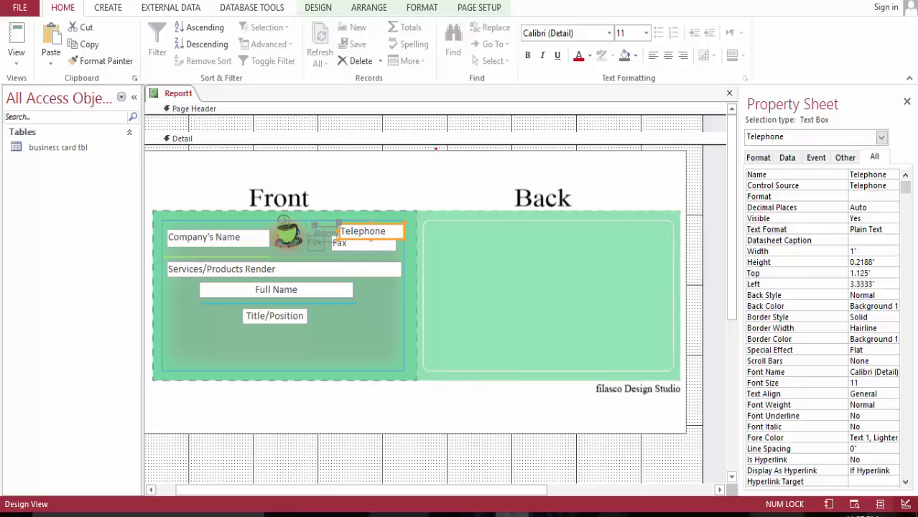
left_click(440, 114)
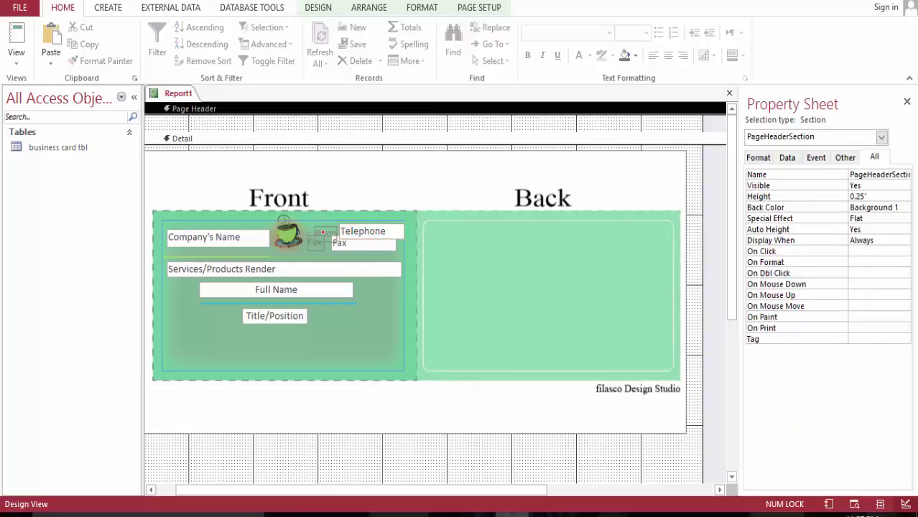
mouse_move(323, 232)
left_mouse_down()
mouse_move(315, 222)
mouse_move(340, 231)
mouse_move(312, 224)
left_mouse_up()
left_click(336, 223)
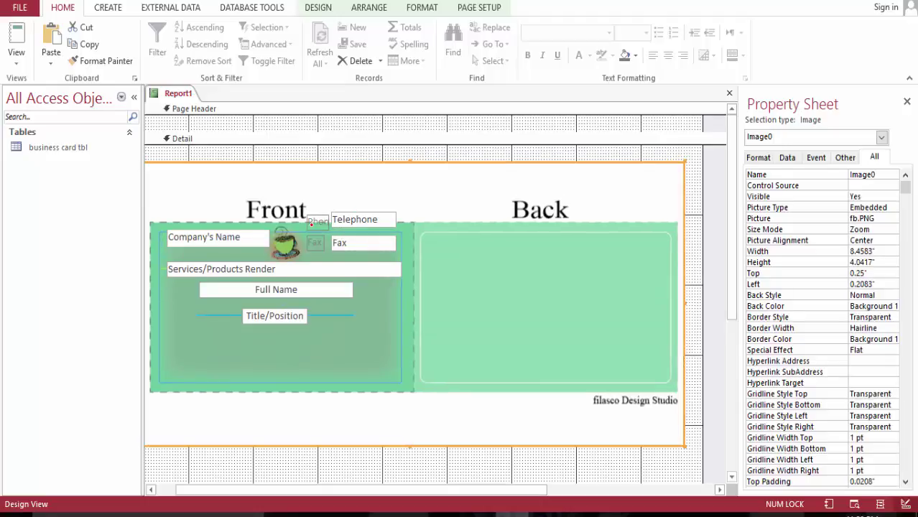
key("ctrl+z")
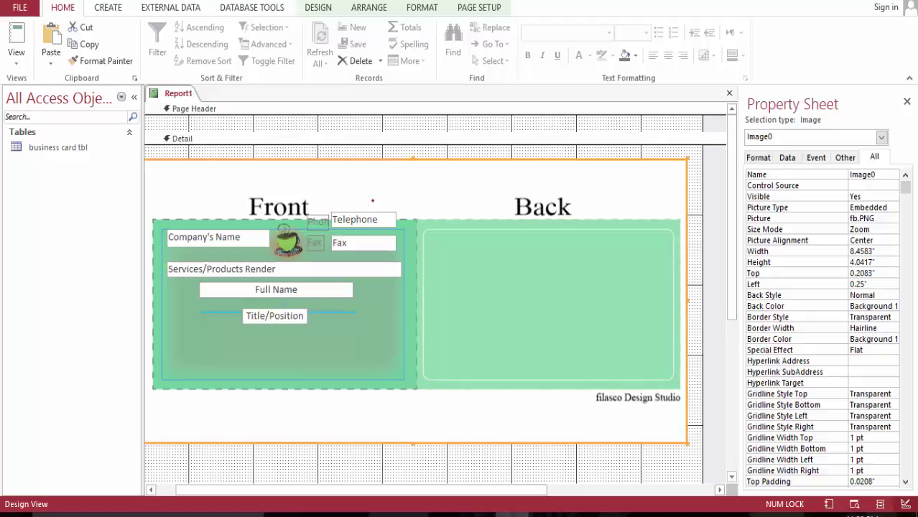
Nudge the Fax text box and small Fax label into place beside the cup
left_click(431, 125)
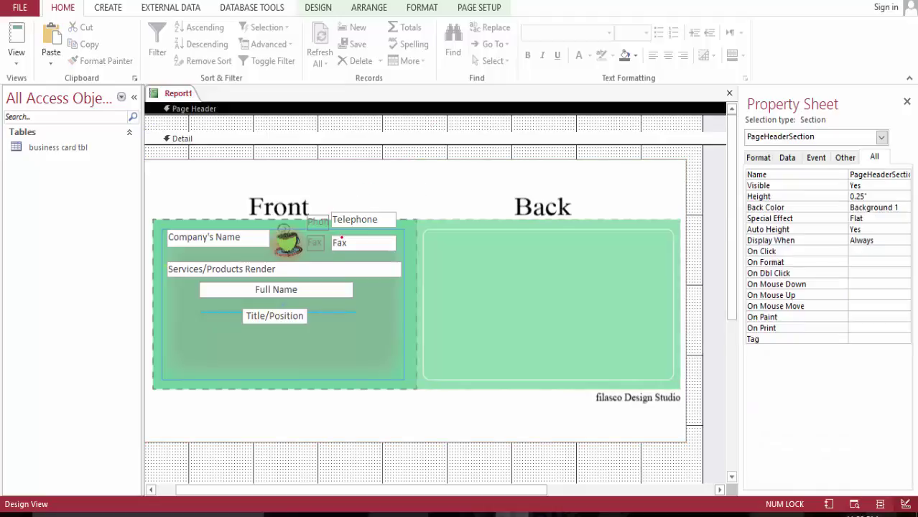
left_click(353, 223)
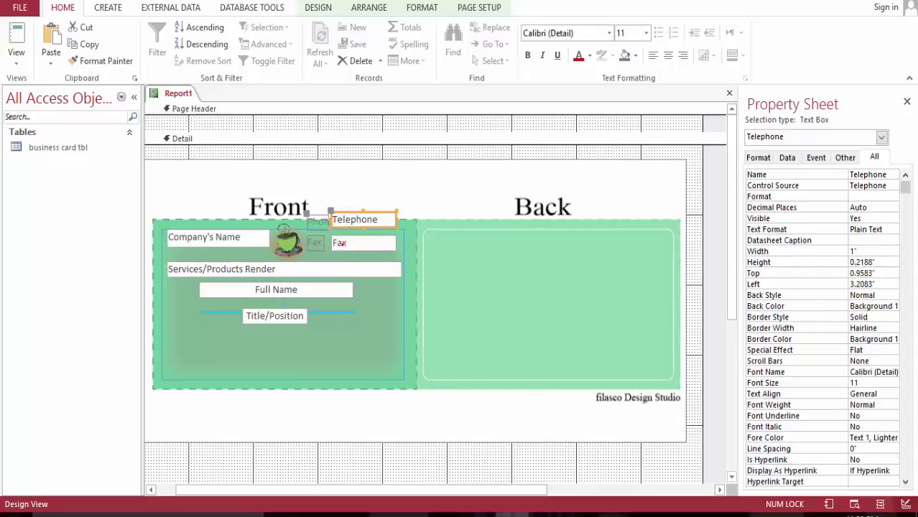
left_click(338, 243)
left_click_drag(338, 243, 335, 239)
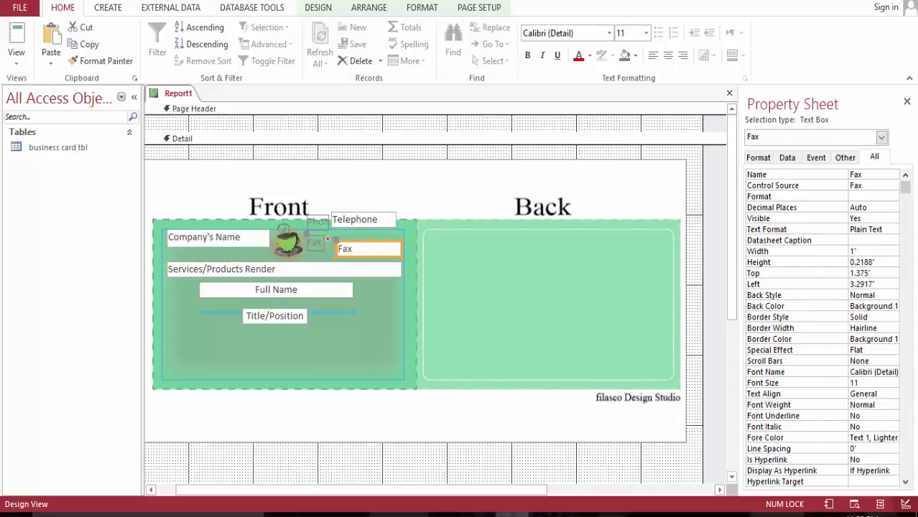
left_click(309, 238)
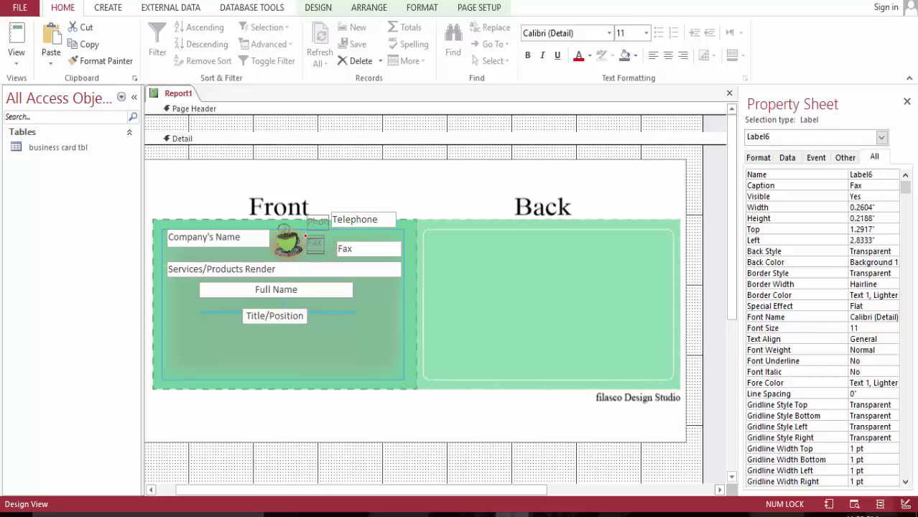
left_click_drag(309, 239, 308, 239)
left_click(433, 142)
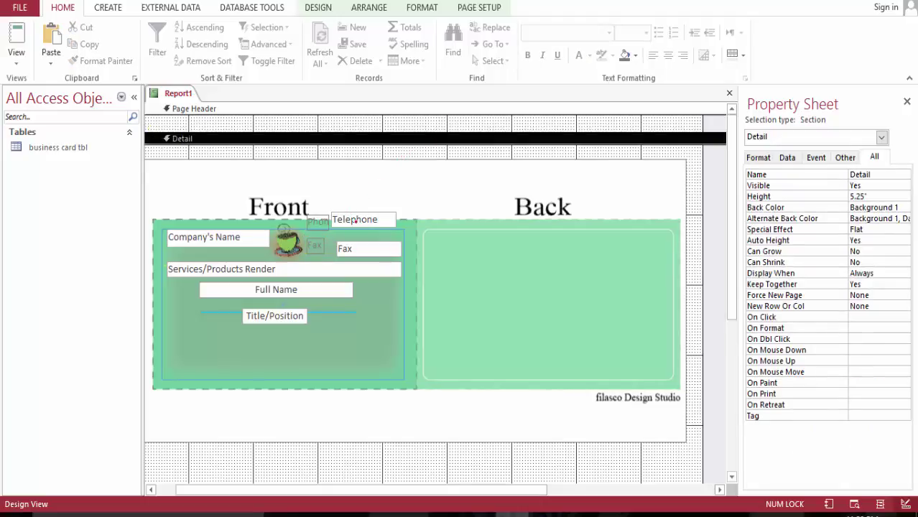
Set the Telephone box and Phone label level with each other above Fax
left_click(356, 222)
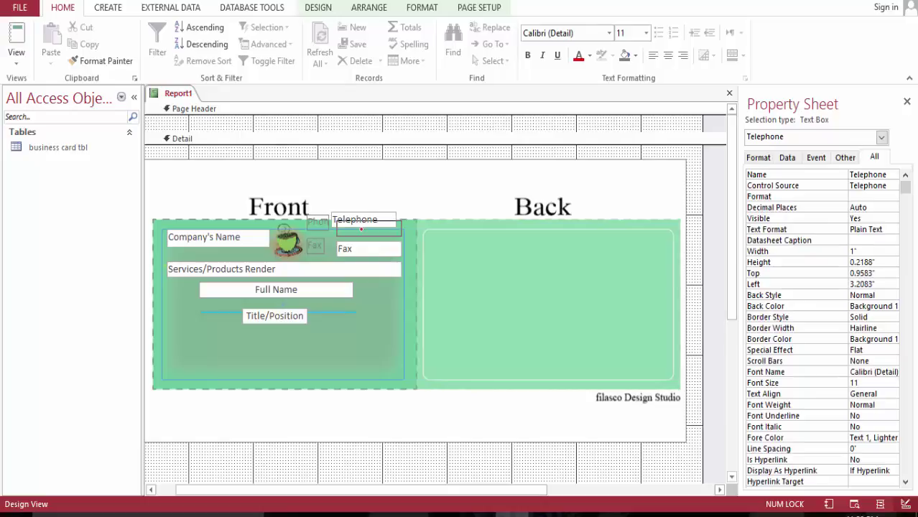
left_click_drag(361, 228, 361, 229)
left_click(327, 230)
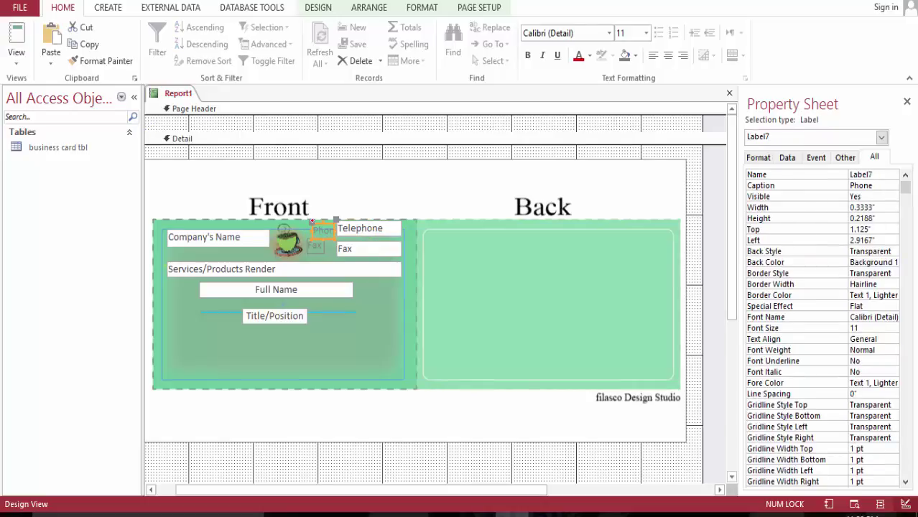
left_click_drag(306, 218, 306, 213)
left_click(344, 182)
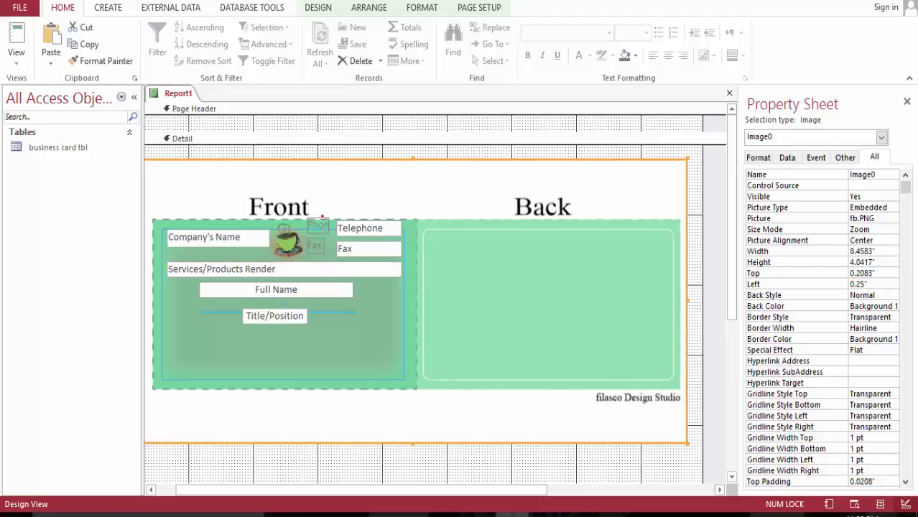
Shorten the Phone label and lower the Telephone box's top edge to match it
left_click(151, 127)
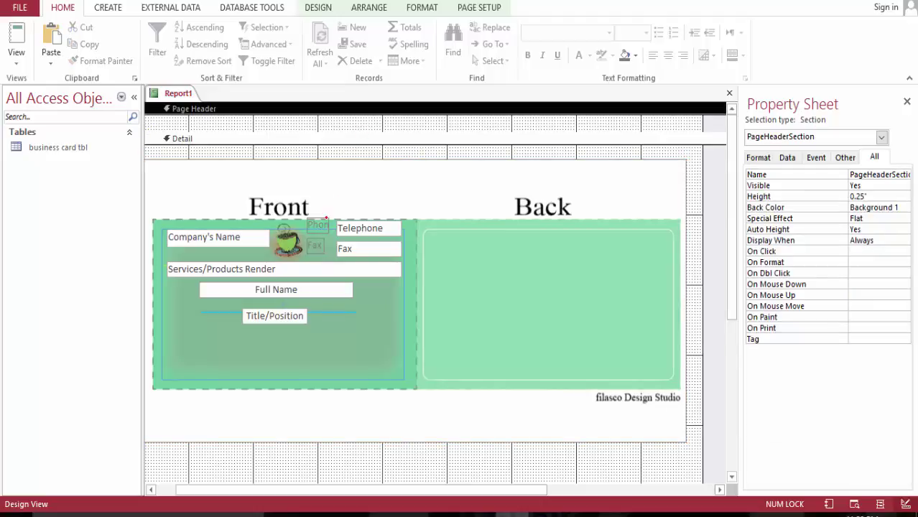
left_click(321, 224)
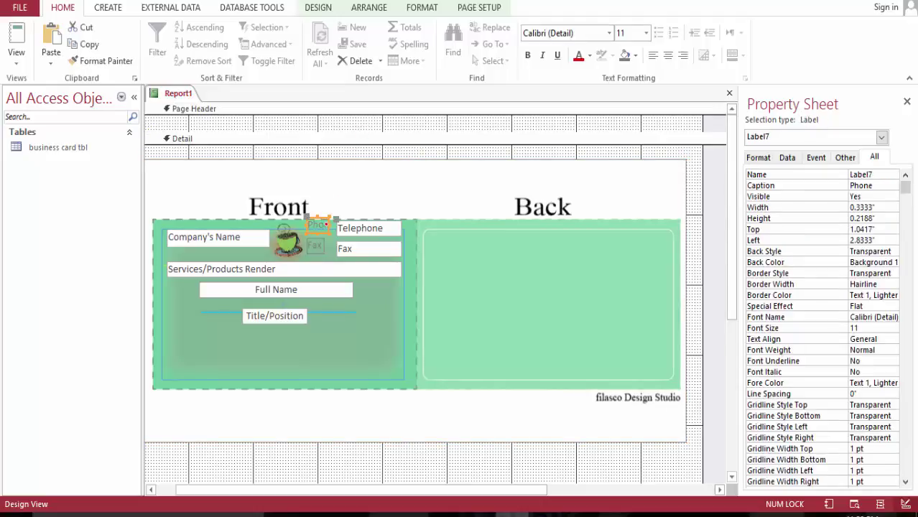
left_click(315, 221)
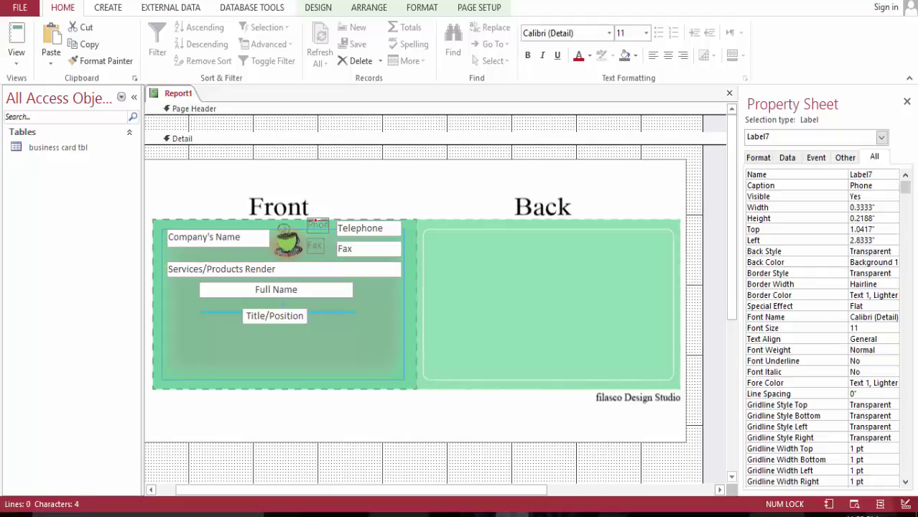
left_click_drag(318, 220, 317, 222)
left_click(354, 226)
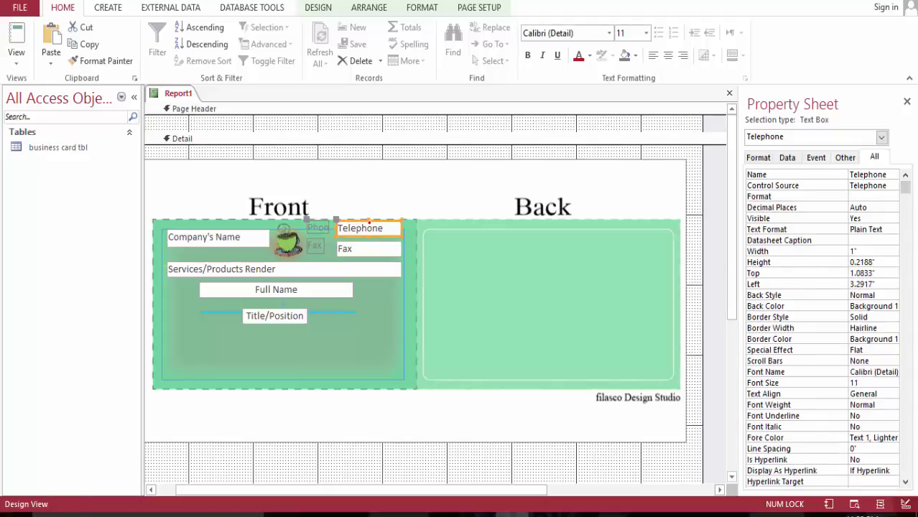
left_click(368, 222)
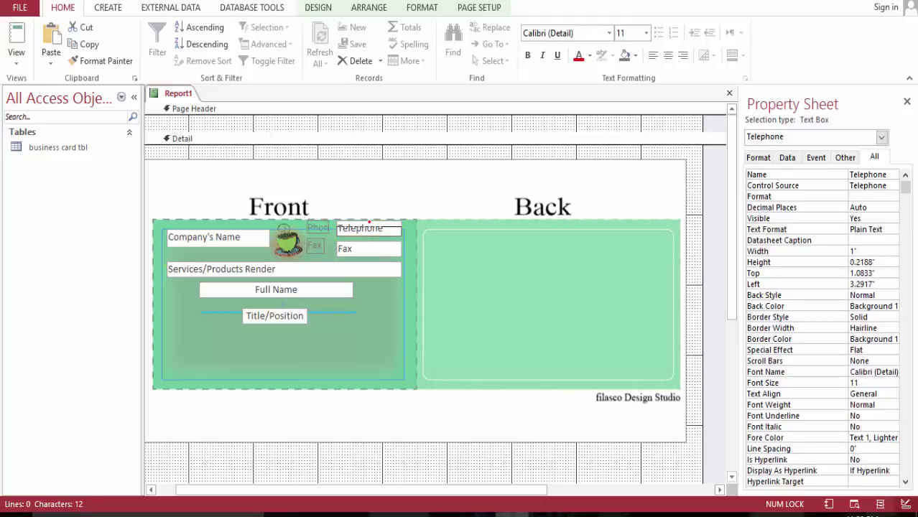
left_click_drag(368, 222, 369, 225)
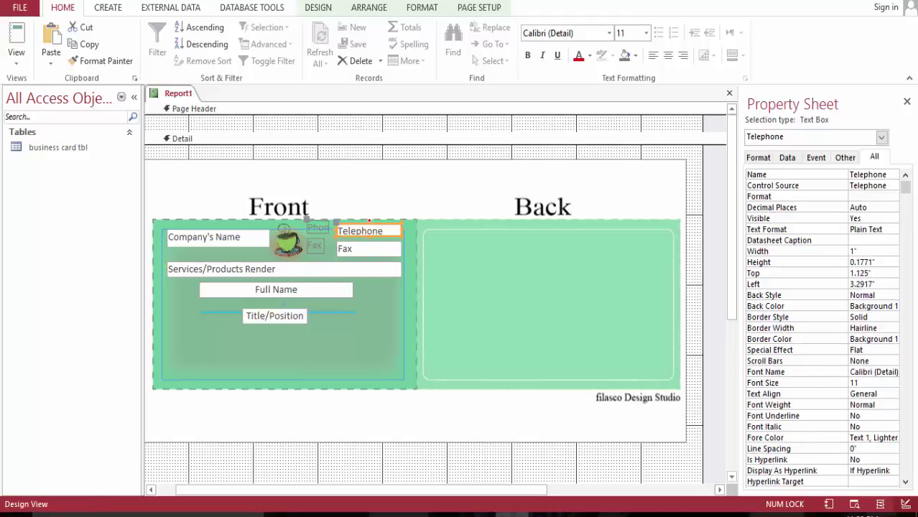
Trim the Phone label's top so both share Top 1.125" with slimmer heights
left_click(316, 226)
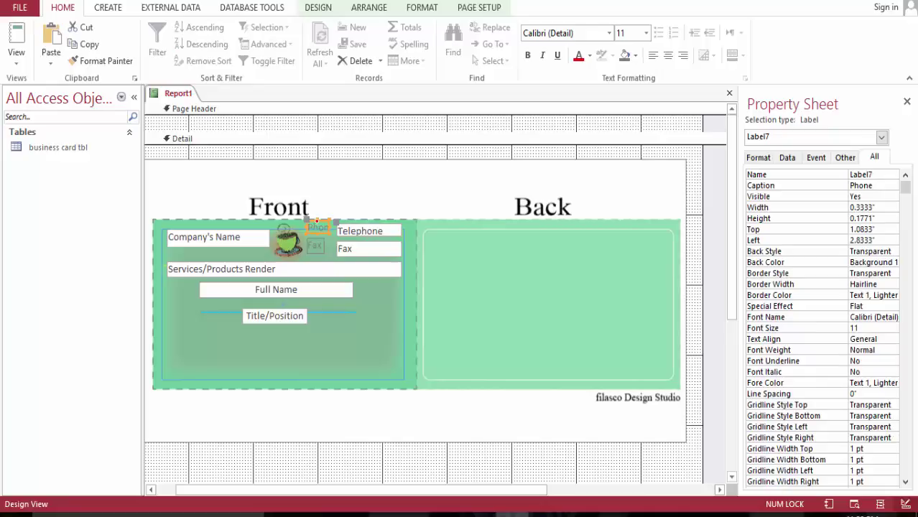
left_click(316, 225)
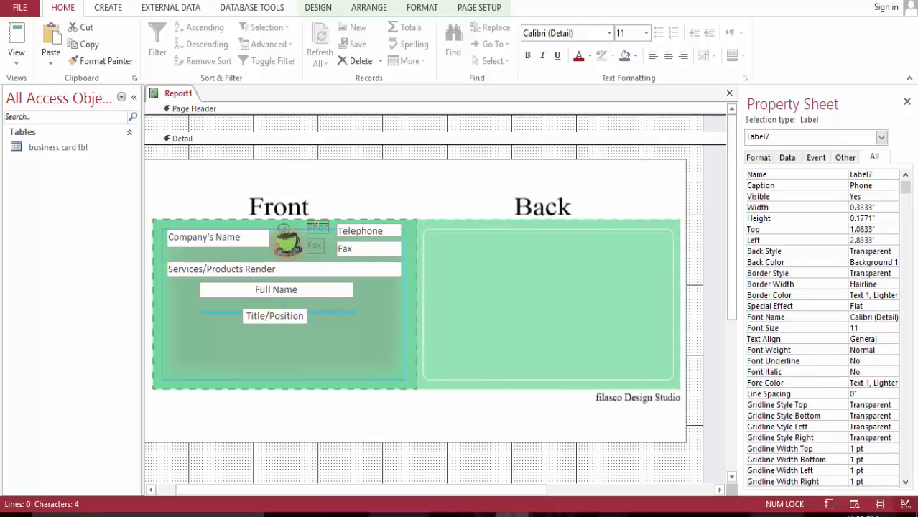
left_click_drag(317, 225, 322, 216)
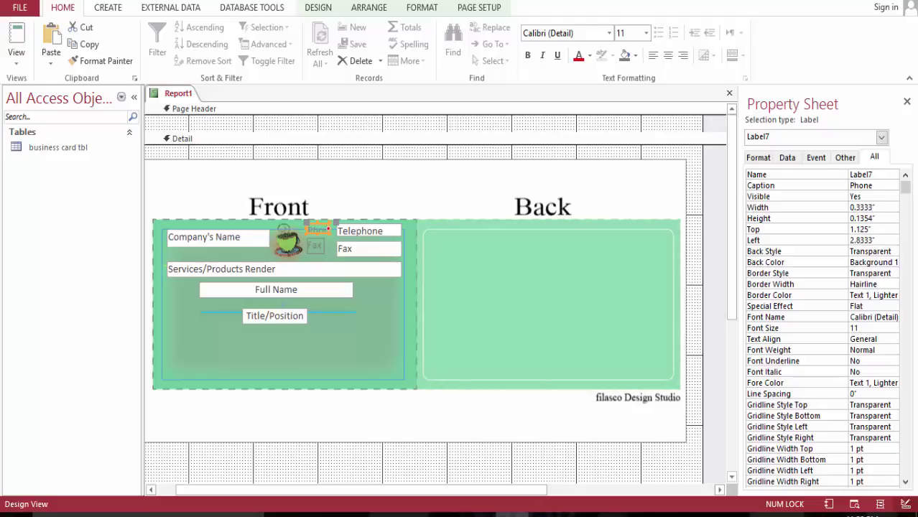
left_click(312, 255)
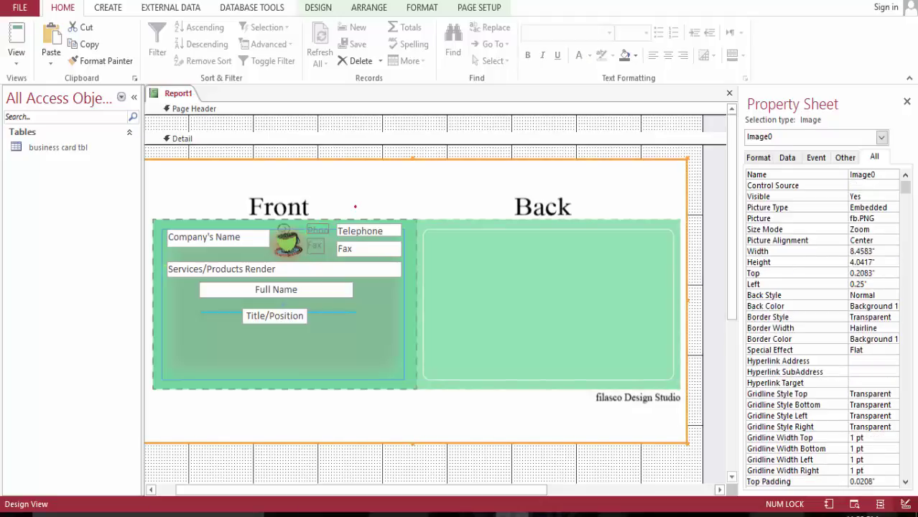
left_click(379, 123)
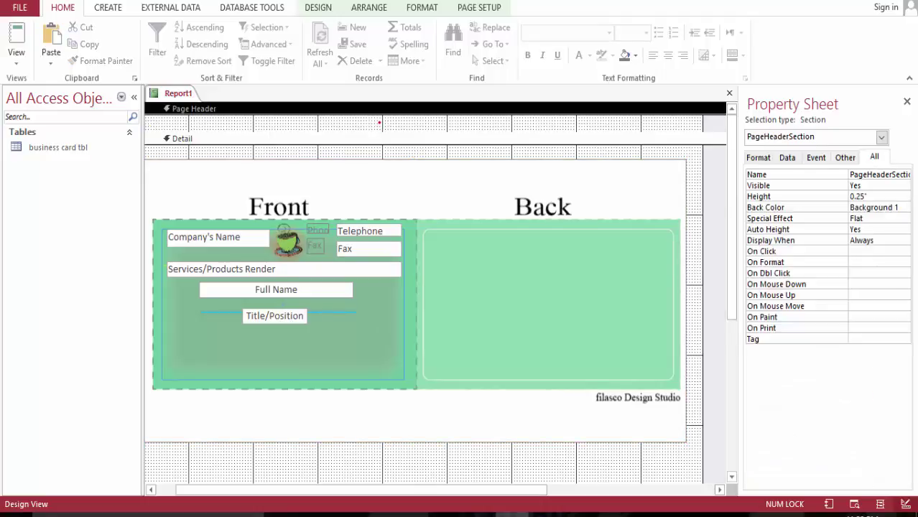
left_click(322, 229)
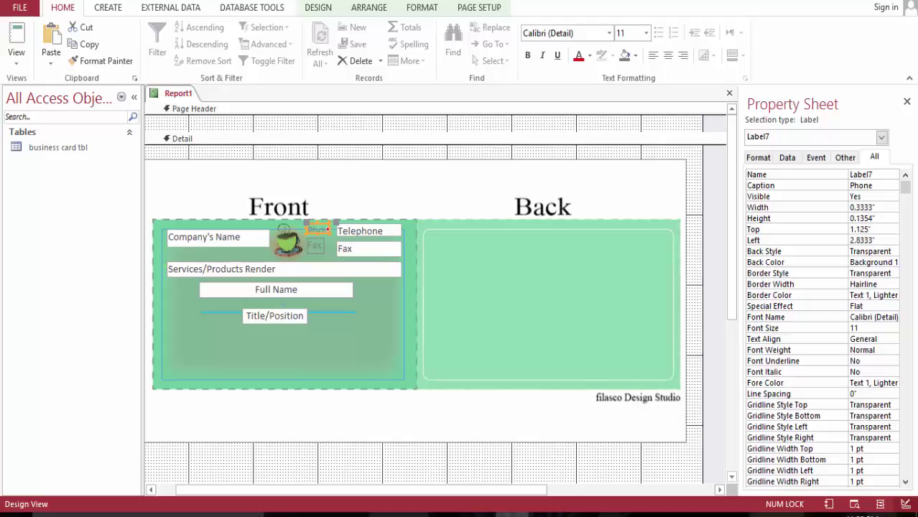
Widen the Phone and Fax labels to 0.4167" and right-align both captions
mouse_move(329, 232)
left_mouse_down()
mouse_move(345, 225)
mouse_move(319, 237)
mouse_move(319, 217)
left_mouse_up()
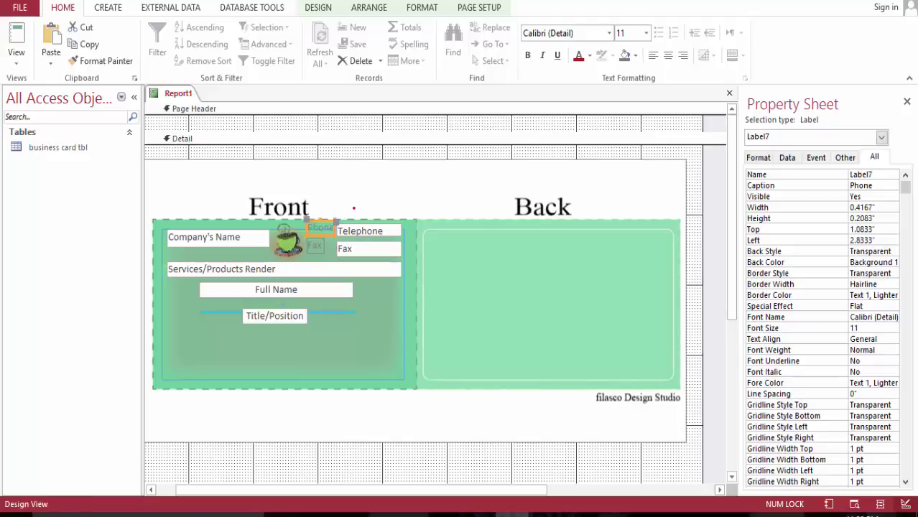
left_click(304, 227)
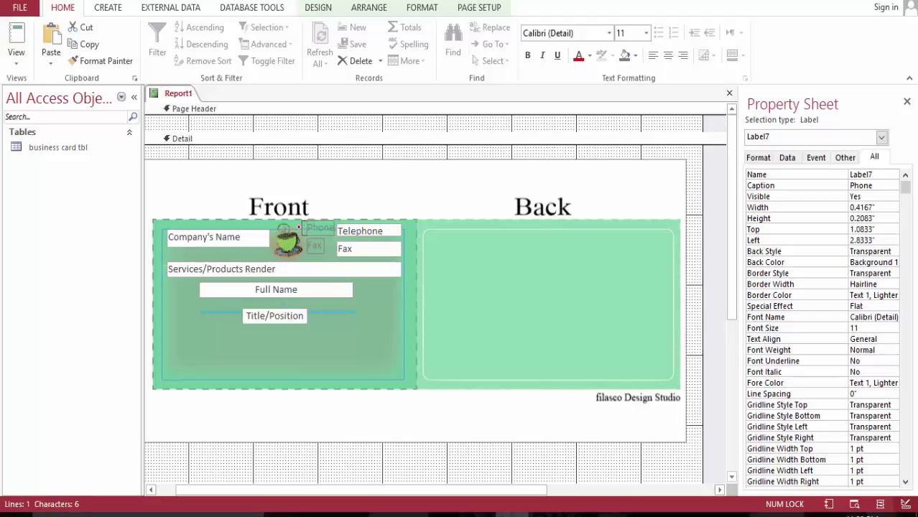
key("Escape")
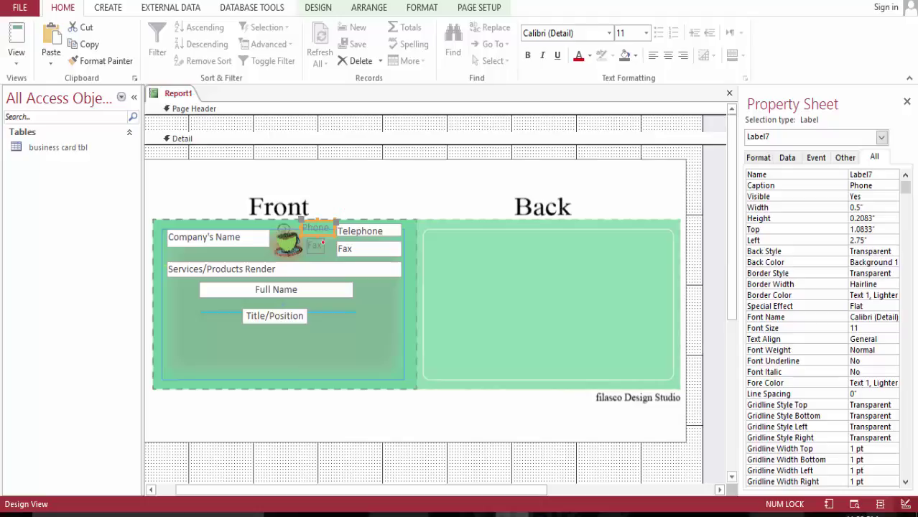
left_click(318, 247)
left_click(325, 244)
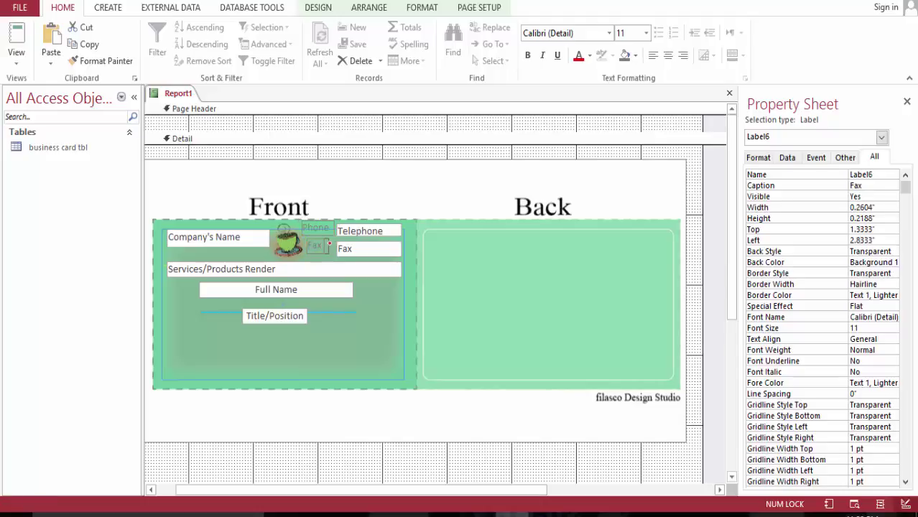
key("Return")
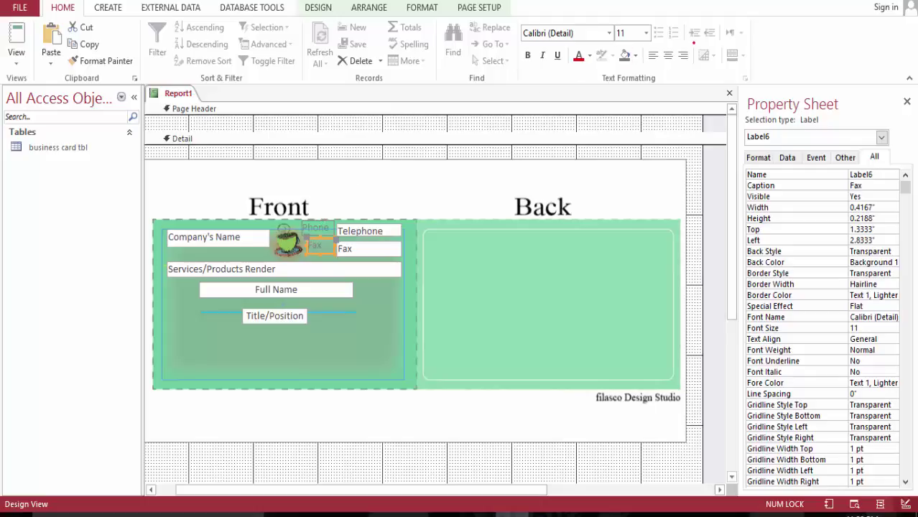
left_click(682, 55)
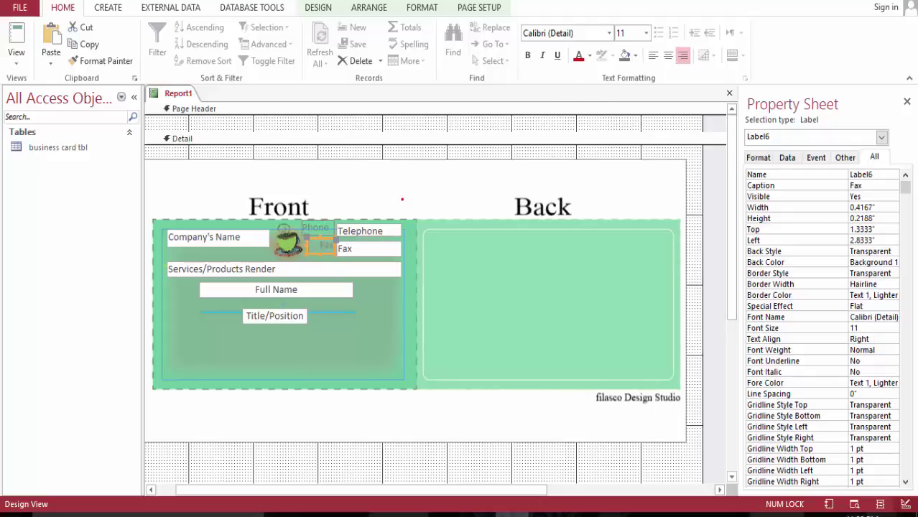
left_click(320, 227)
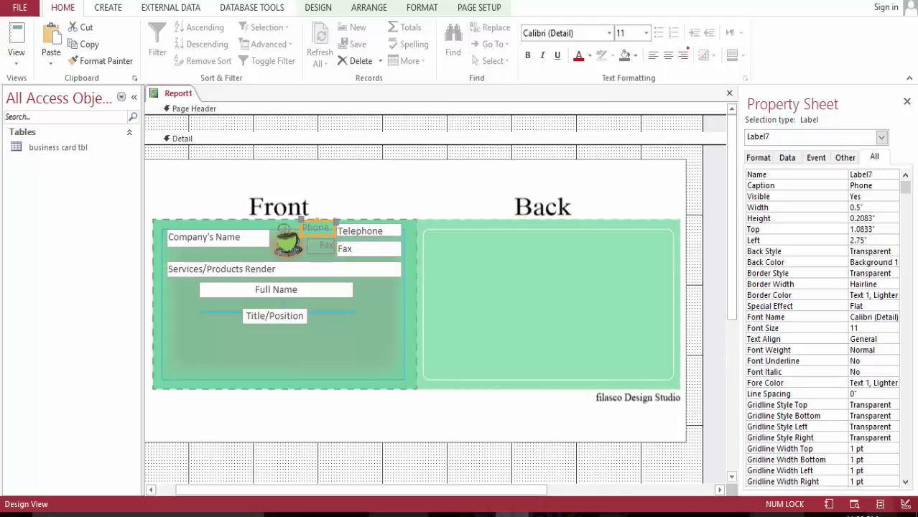
left_click(682, 56)
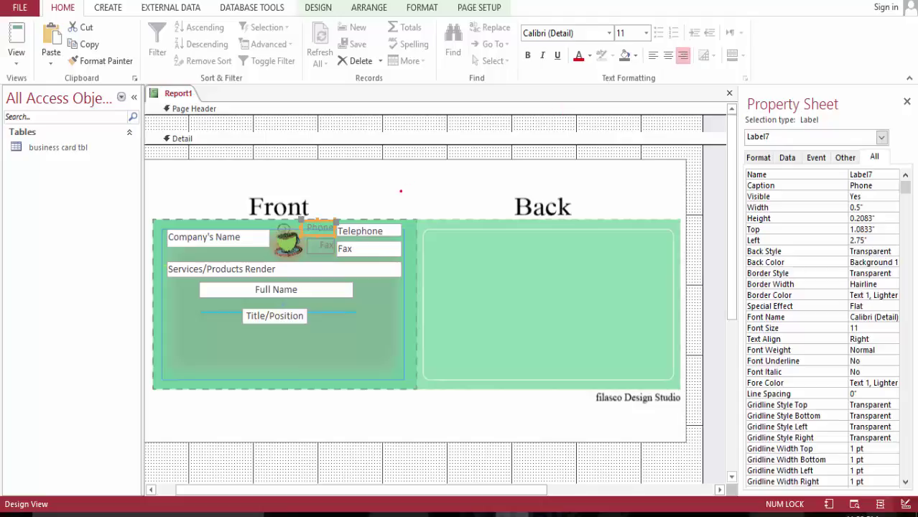
Increase the Fax label's height to 0.25" so its top edge matches the Fax field
left_click(321, 247)
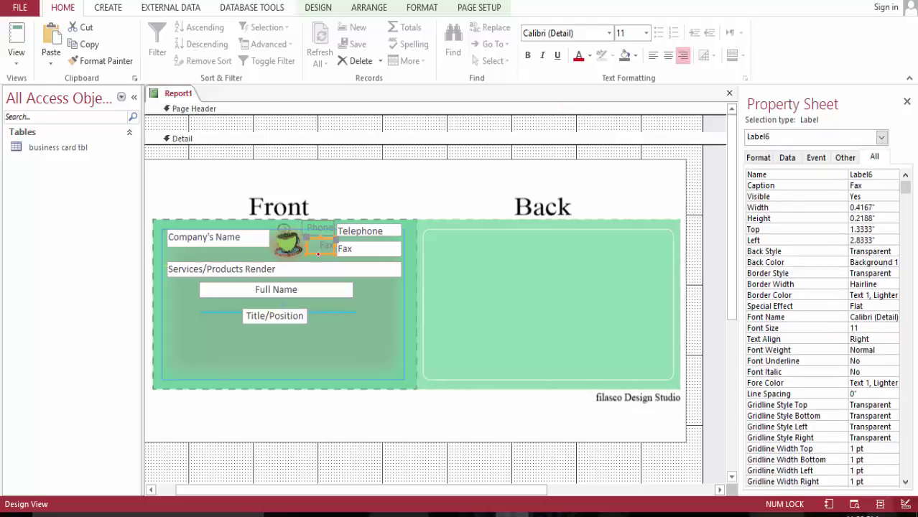
left_click(318, 252)
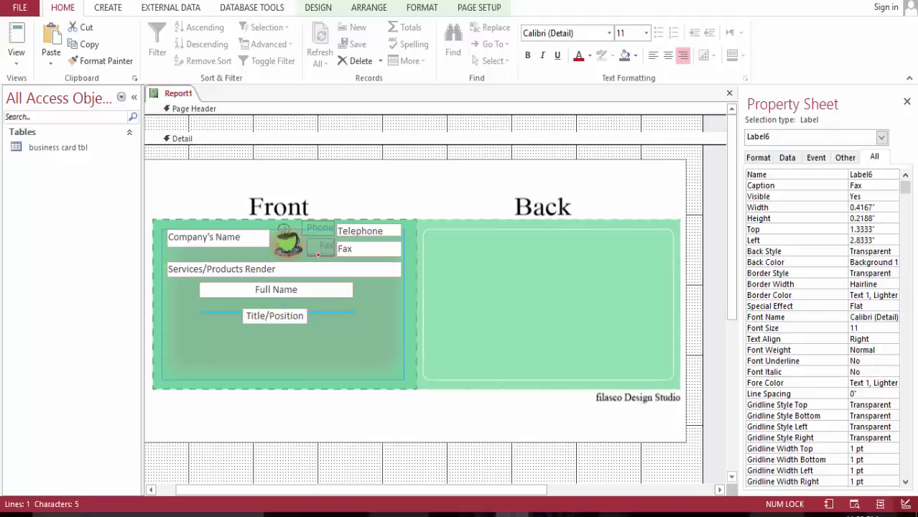
left_click(319, 246)
left_click(319, 235)
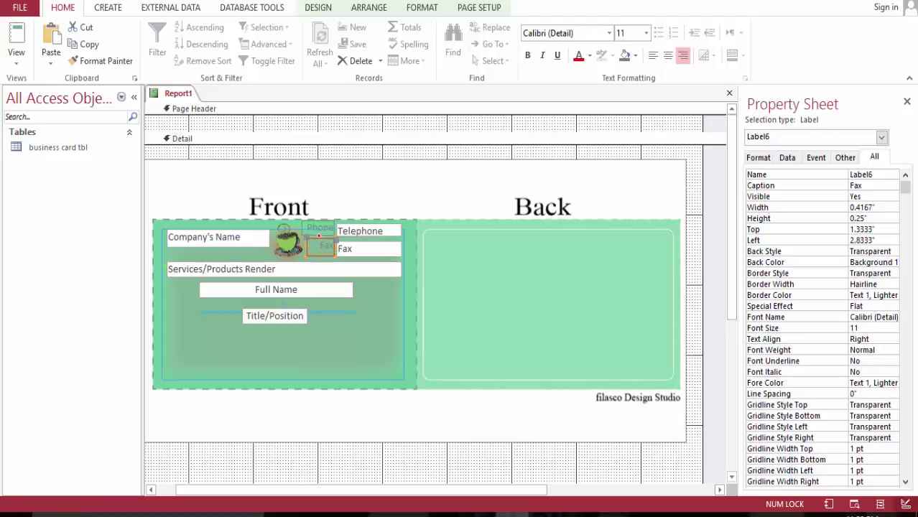